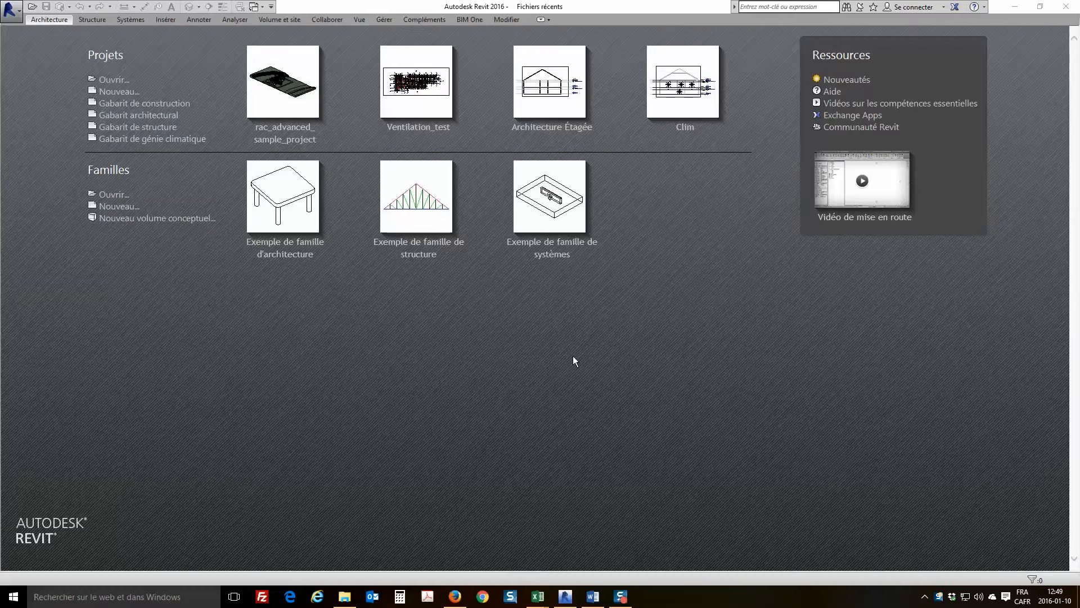
# Open the recent project rac_advanced_sample_project and display its 02 - Floor plan
pyautogui.click(302, 86)
pyautogui.click(302, 85)
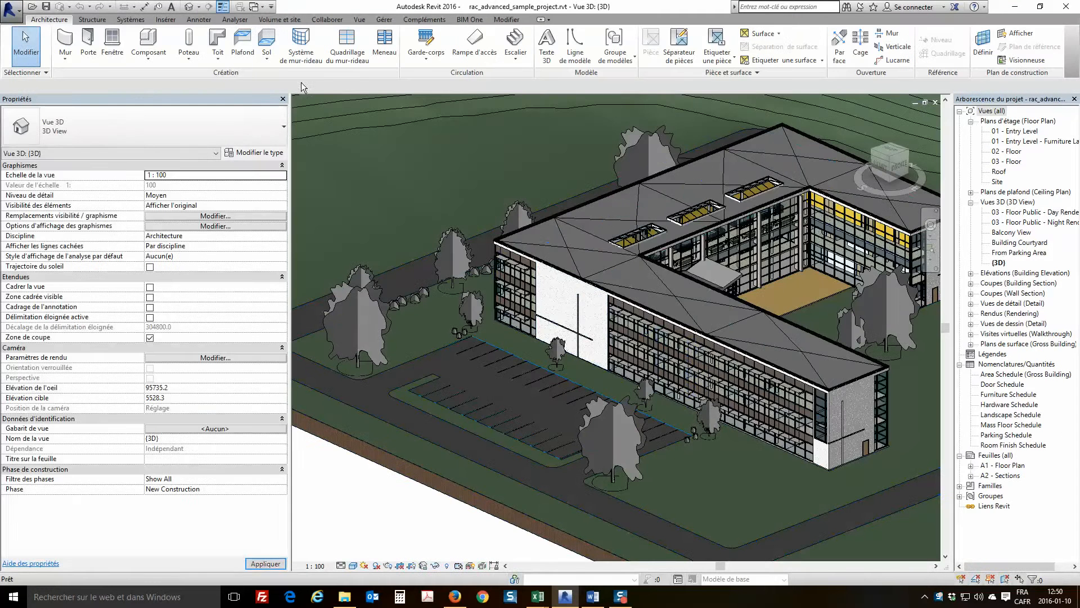
pyautogui.moveTo(694, 354); pyautogui.dragTo(506, 284, button='middle')
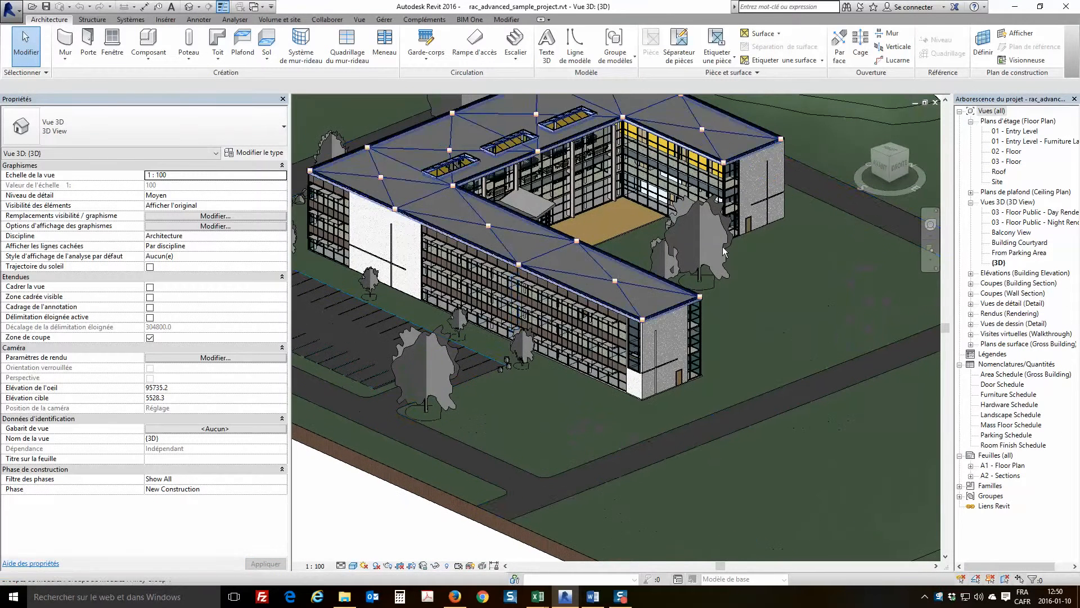
pyautogui.doubleClick(1005, 152)
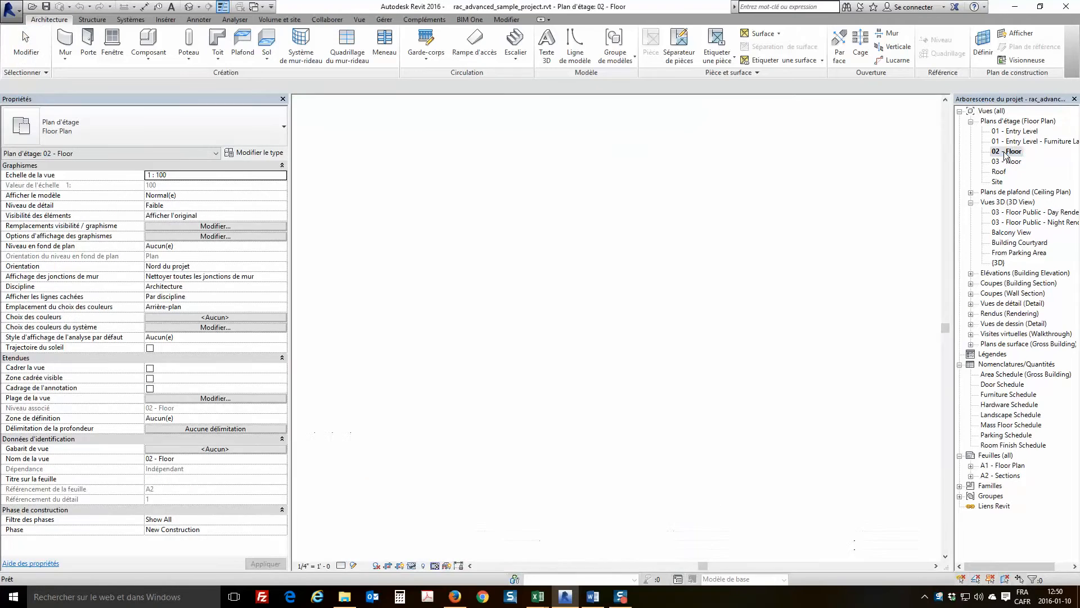
# Inspect the rooms on the 02 - Floor plan and view the properties of the Computer Lab room
pyautogui.scroll(5, 536, 217)
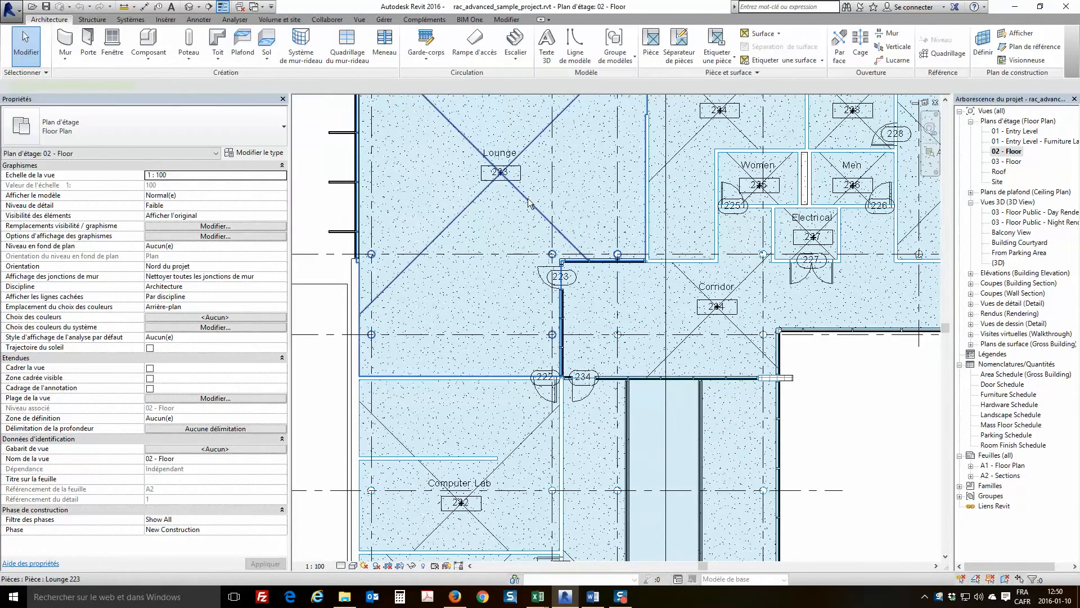
pyautogui.click(516, 339)
pyautogui.moveTo(517, 340); pyautogui.dragTo(529, 176, button='middle')
pyautogui.click(530, 287)
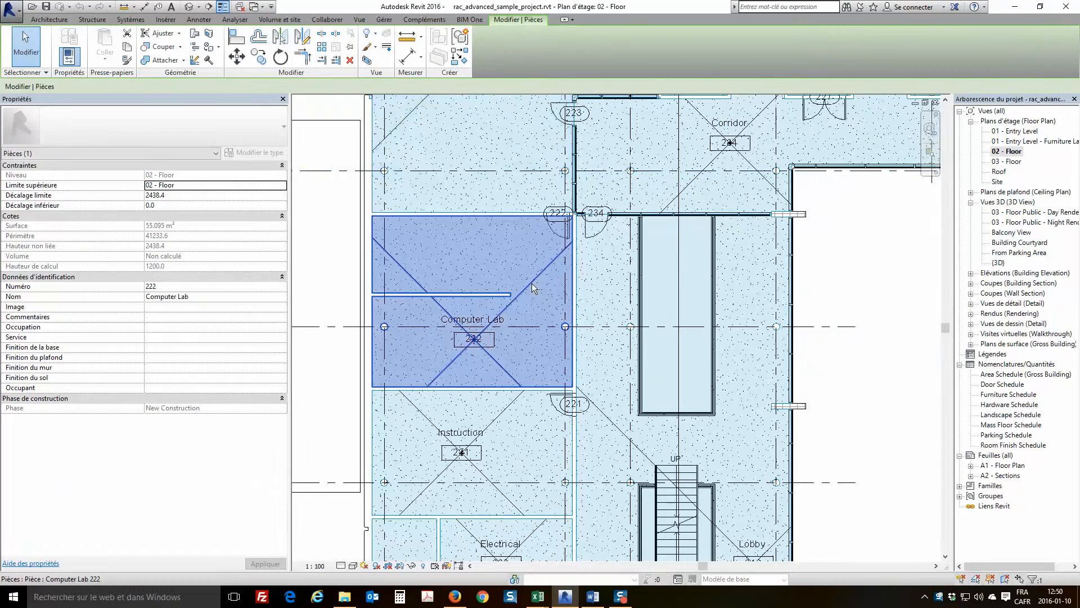
pyautogui.scroll(-5, 527, 284)
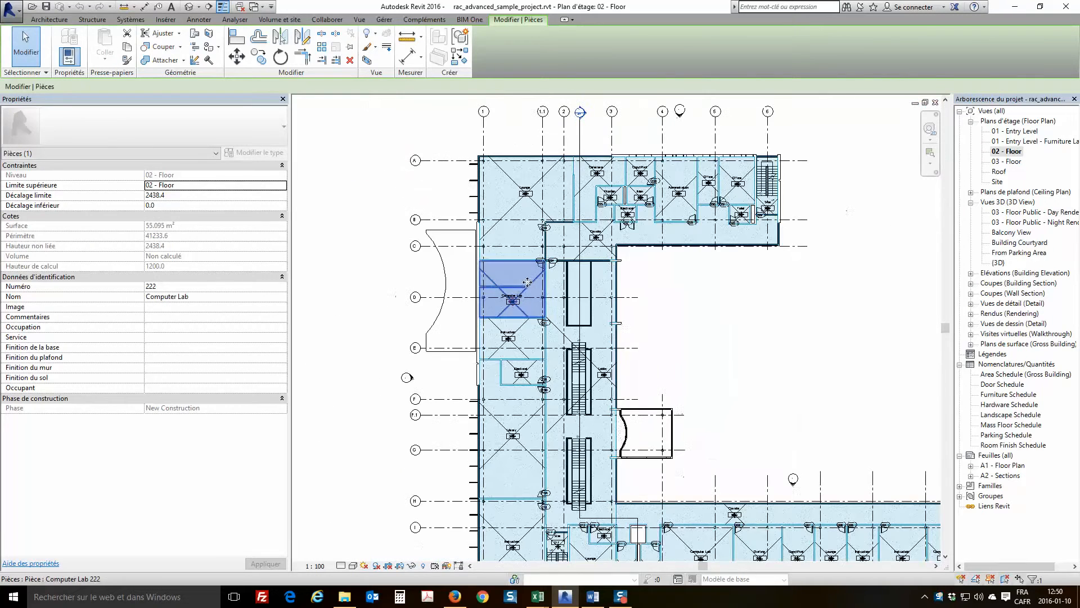
# Close the sample project and create a new project from the Gabarit de génie climatique template
pyautogui.click(10, 10)
pyautogui.click(56, 319)
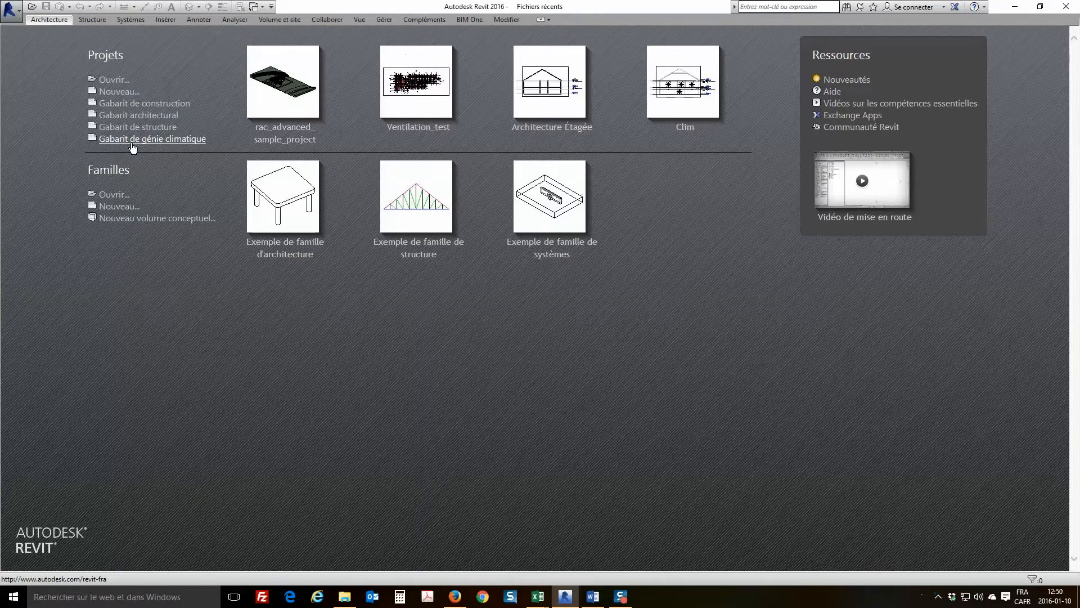
pyautogui.click(428, 257)
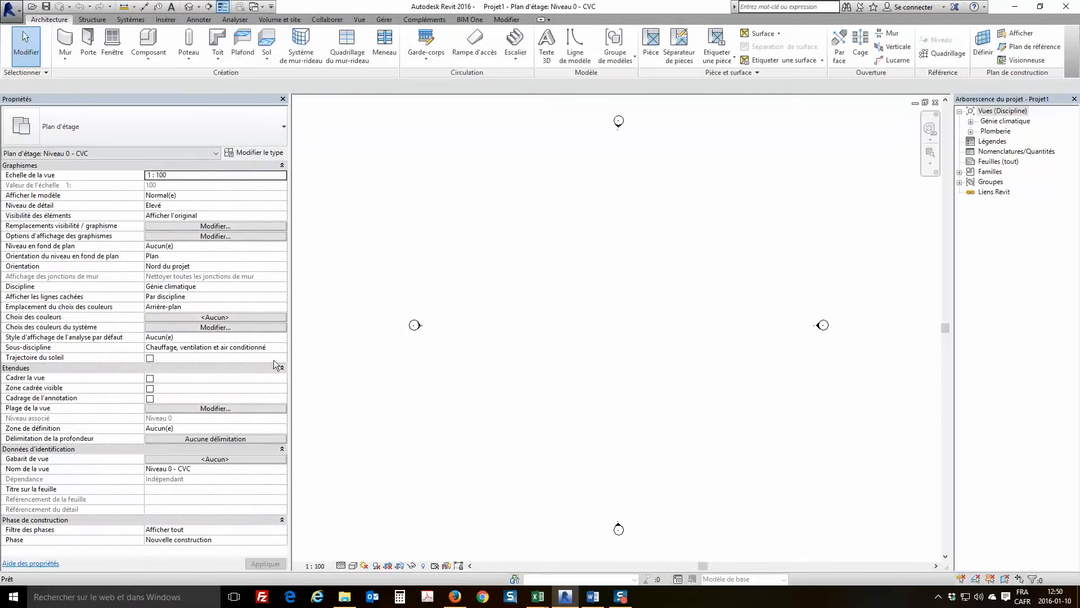
# Link rac_advanced_sample_project.rvt into the project with Automatique - Origine à origine positioning
pyautogui.click(165, 19)
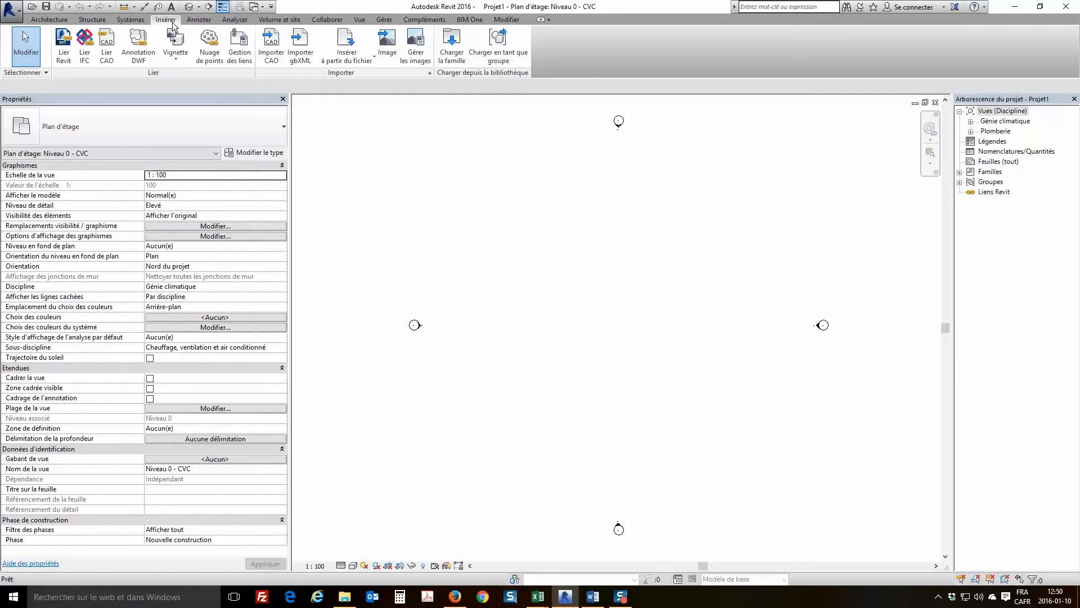
pyautogui.click(232, 52)
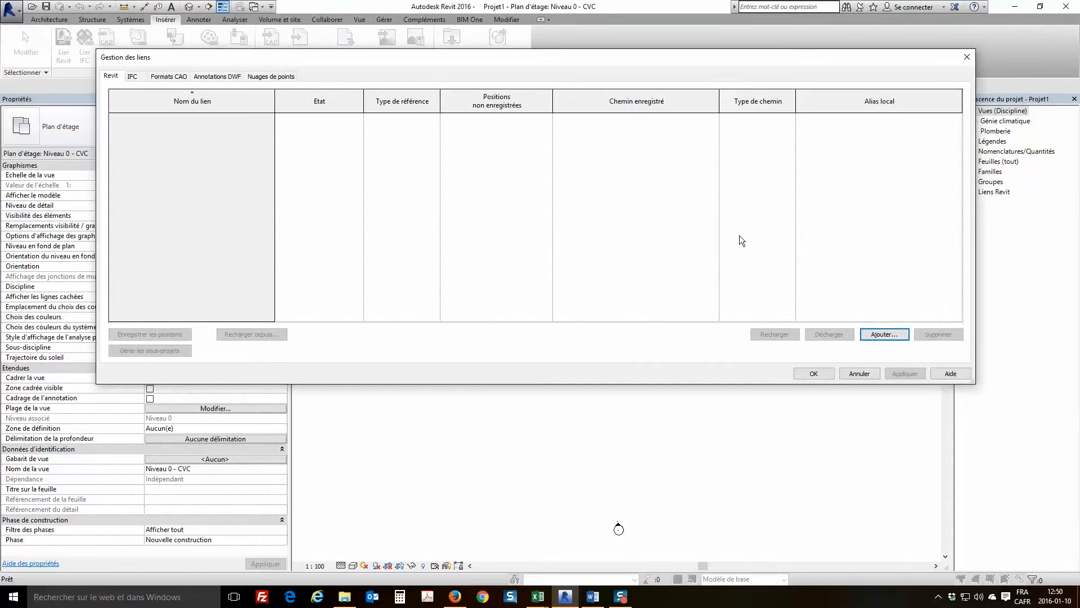
pyautogui.click(883, 334)
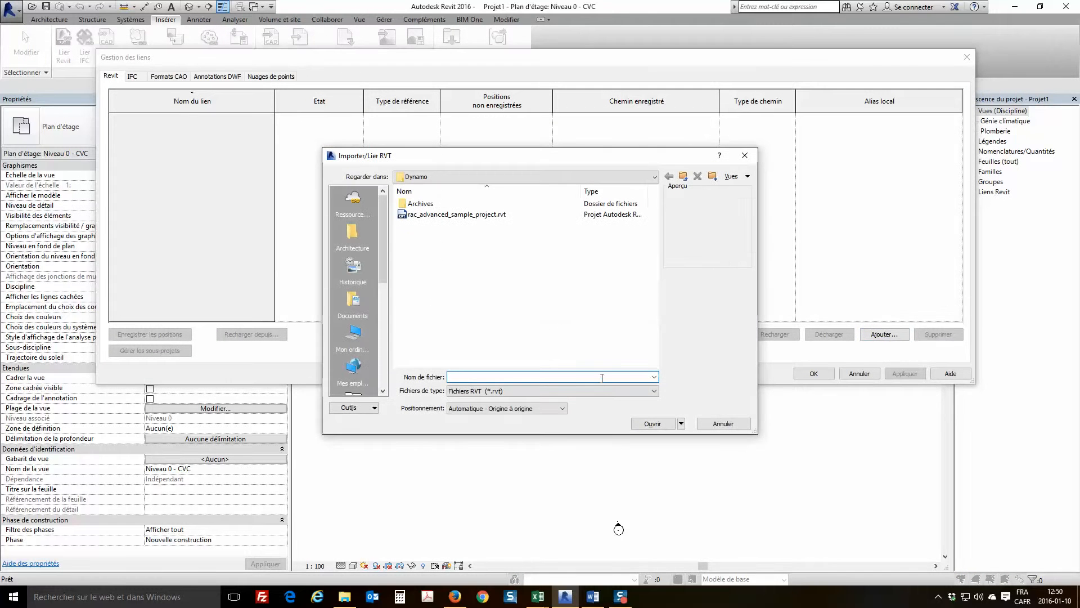
pyautogui.click(457, 214)
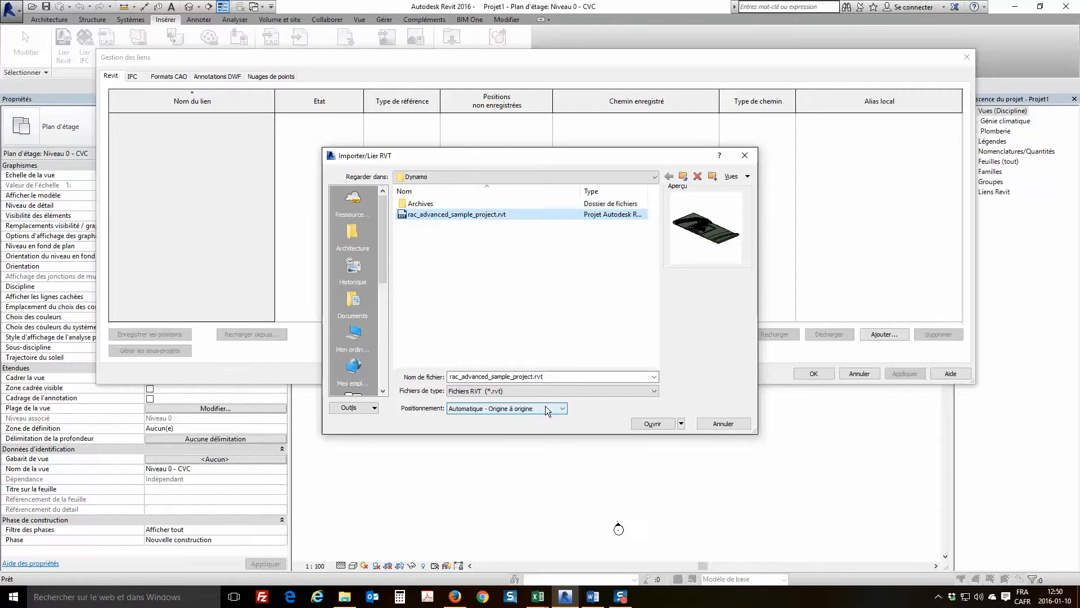
pyautogui.click(652, 423)
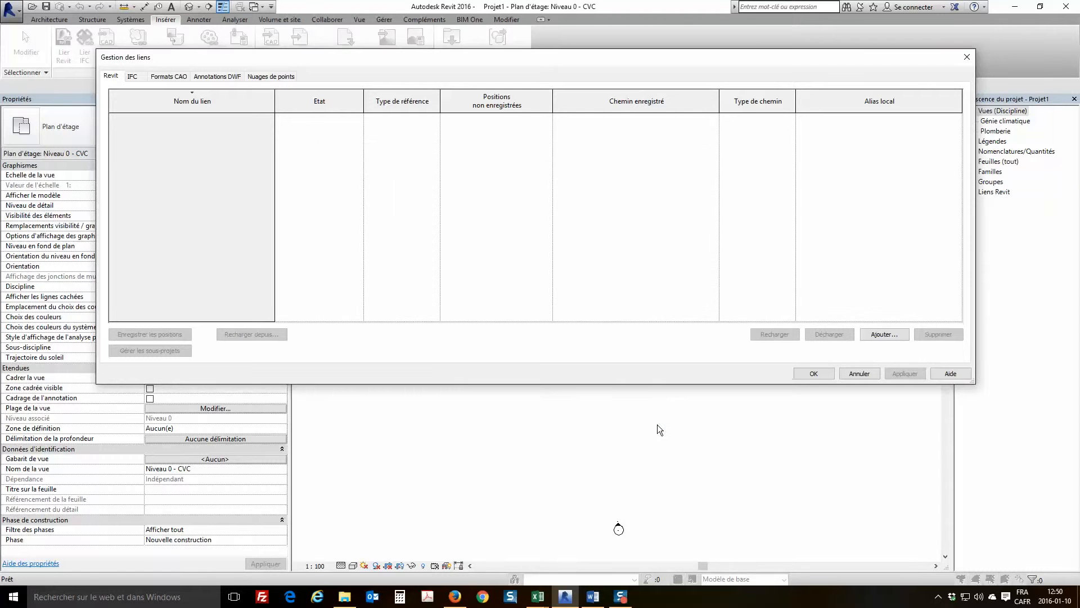
pyautogui.click(825, 373)
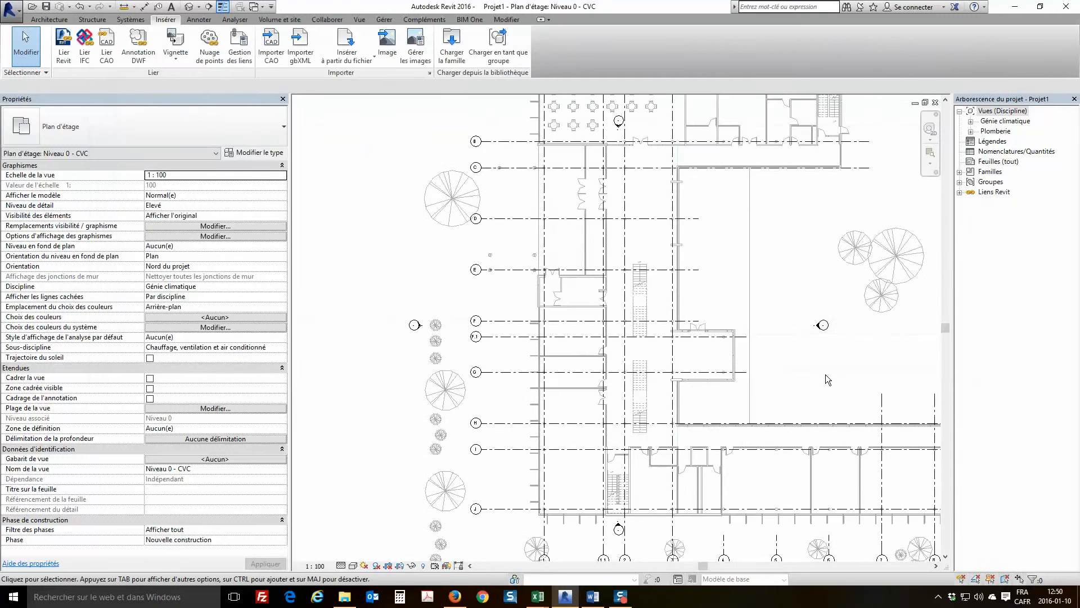
# Move the north elevation marker out of the linked building to just above grid line A
pyautogui.scroll(-2, 771, 326)
pyautogui.moveTo(774, 333); pyautogui.dragTo(626, 366, button='middle')
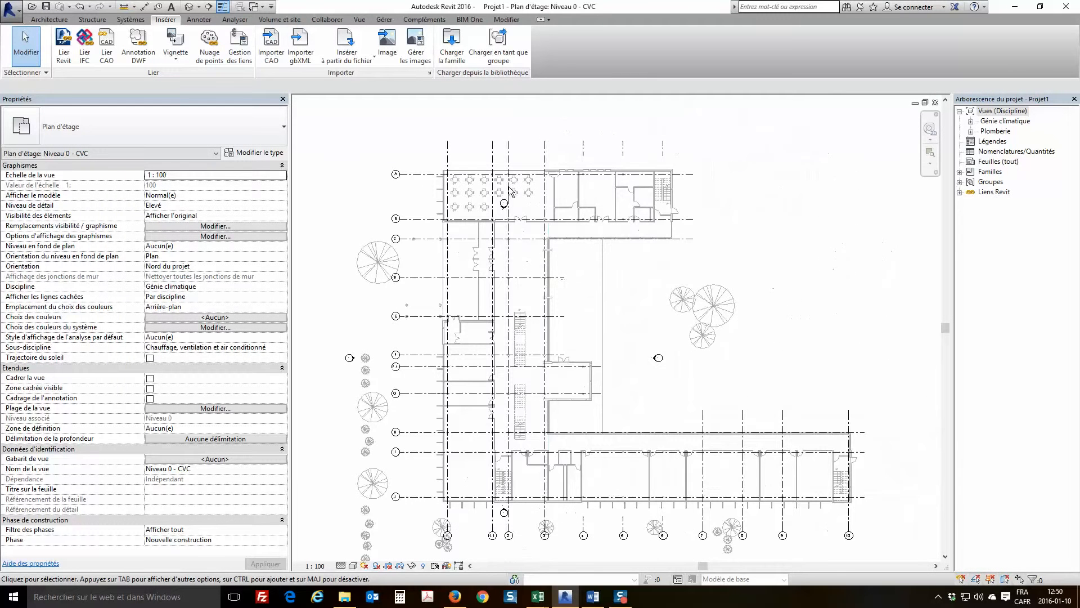
pyautogui.click(499, 212)
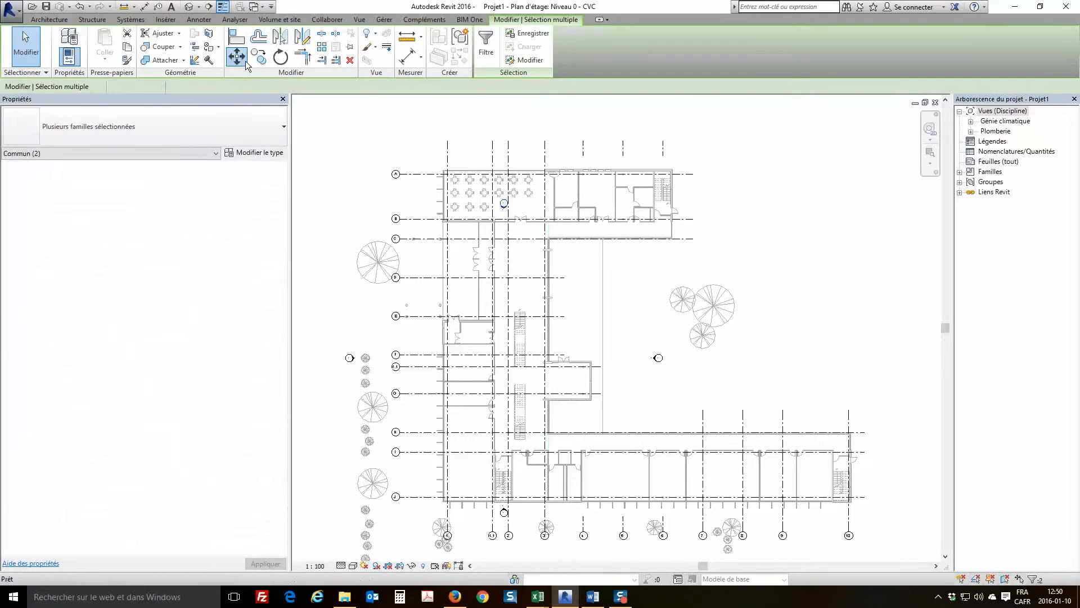
pyautogui.click(498, 211)
pyautogui.click(561, 145)
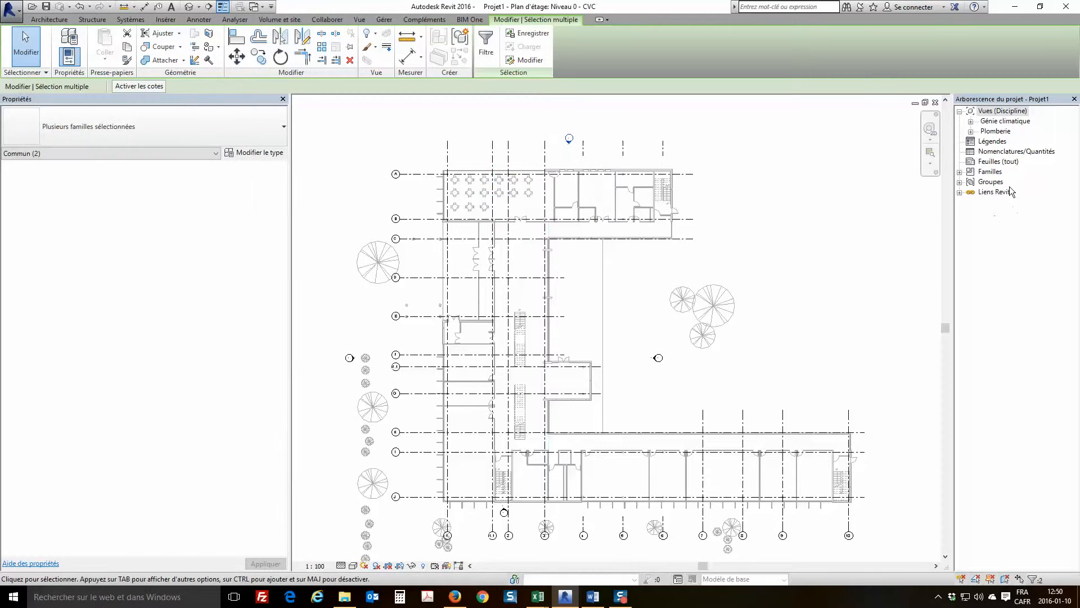
# Enable Limite de pièce in the type properties of the linked model rac_advanced_sample_project.rvt
pyautogui.click(977, 194)
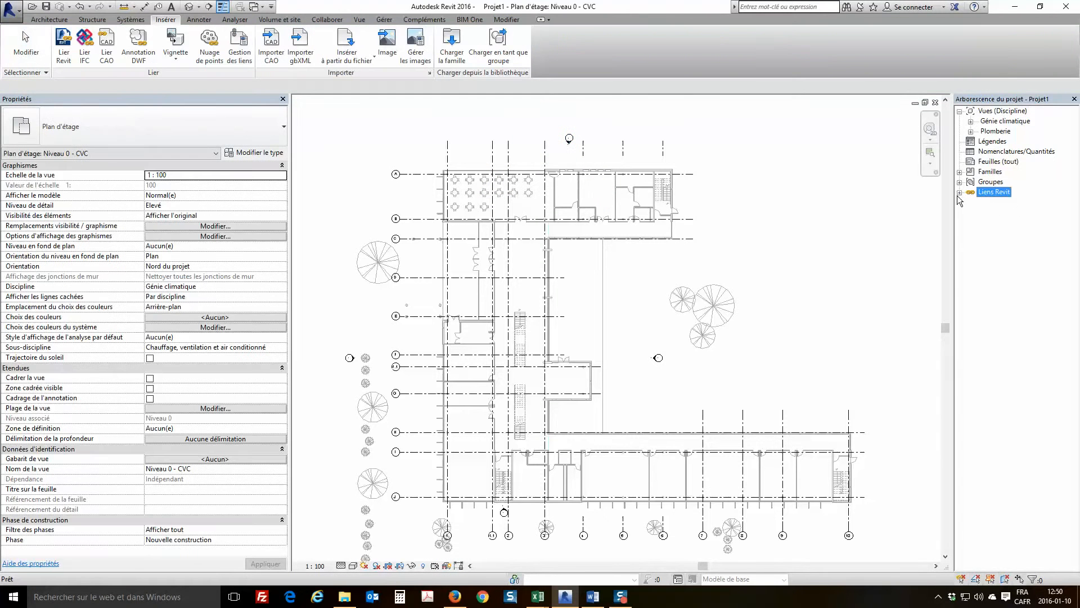
pyautogui.click(959, 193)
pyautogui.doubleClick(985, 204)
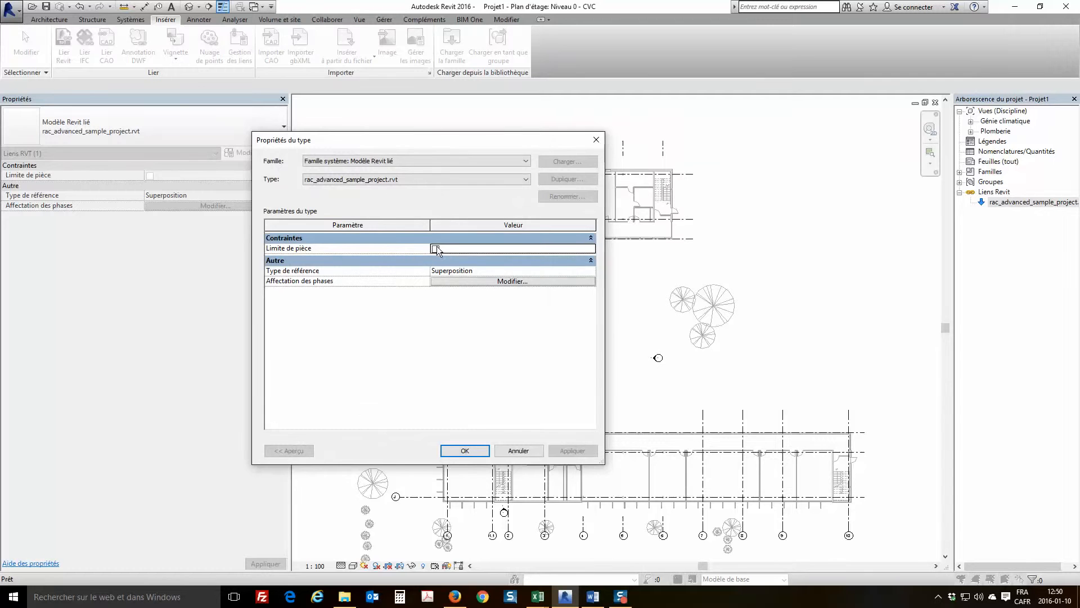
pyautogui.click(435, 248)
pyautogui.click(464, 451)
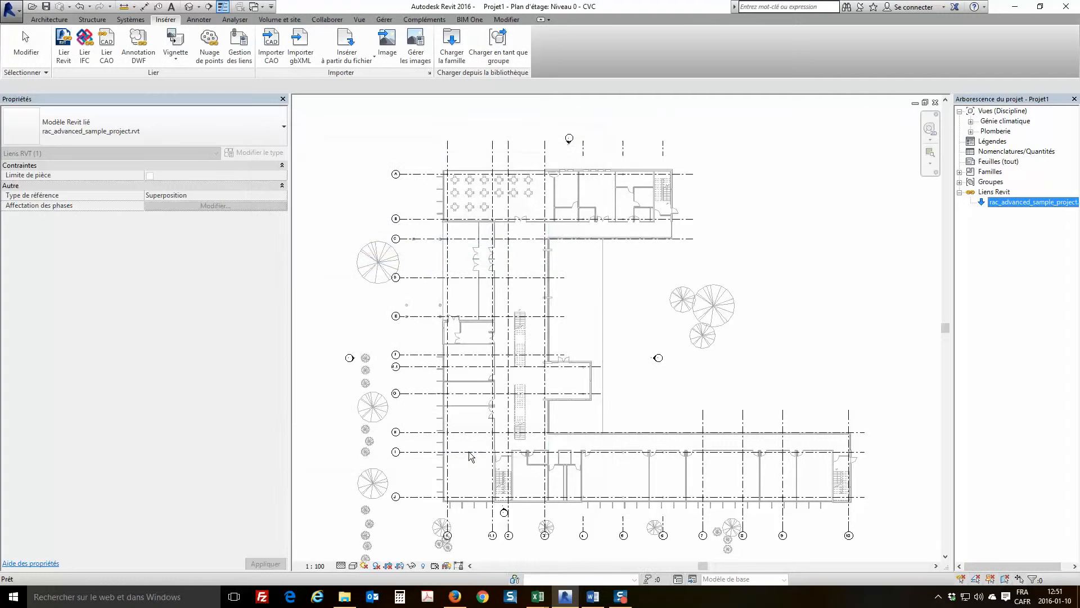
# Open the CVC - Nord elevation view of the Génie climatique discipline
pyautogui.scroll(4, 487, 257)
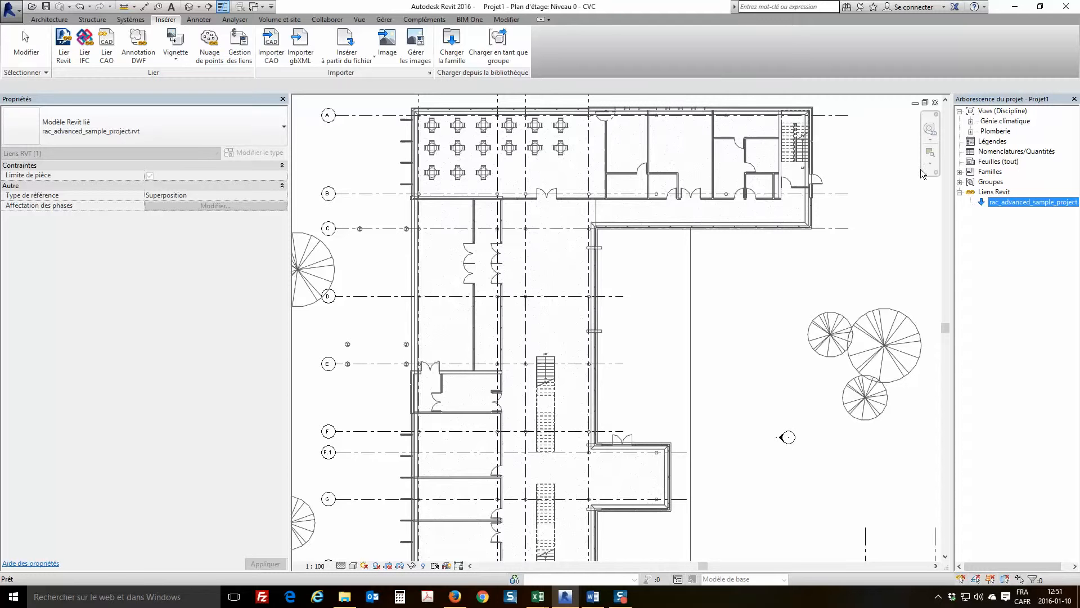
pyautogui.click(971, 122)
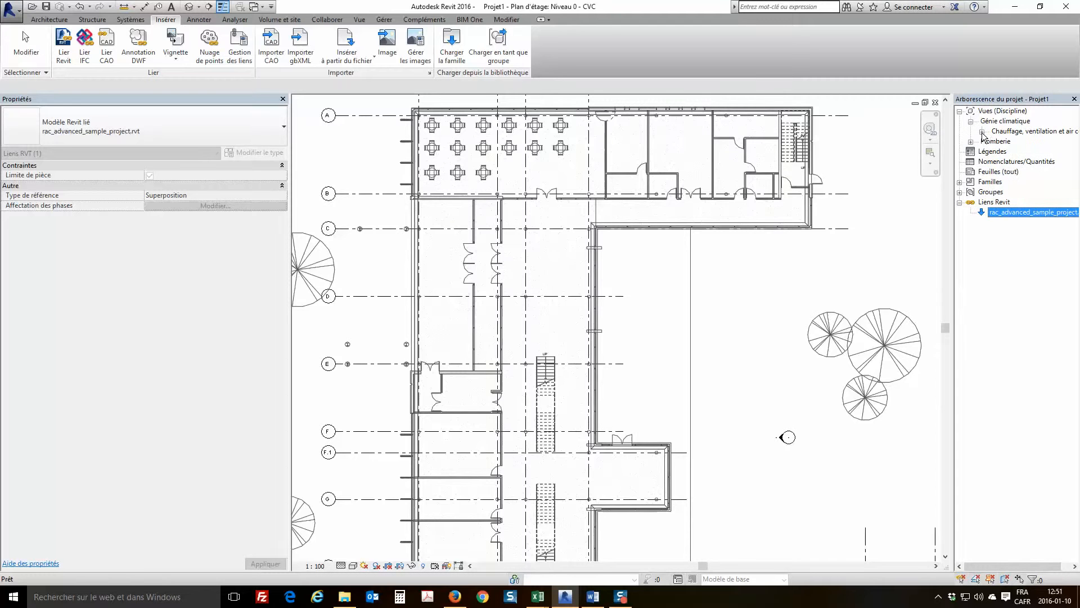
pyautogui.click(982, 132)
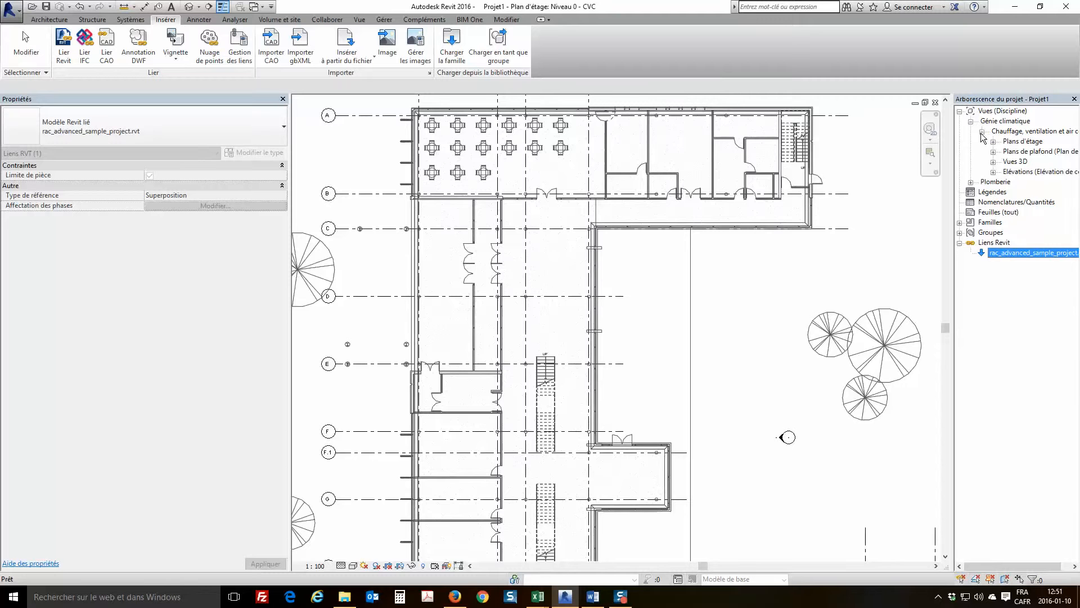
pyautogui.click(993, 172)
pyautogui.doubleClick(1019, 192)
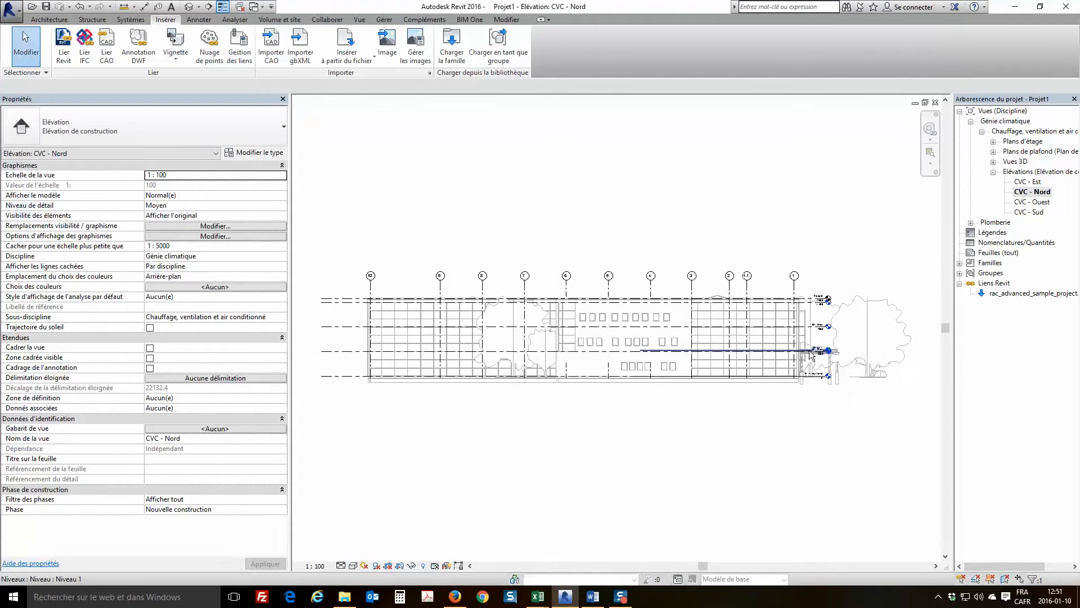
# Delete the project level Niveau 0 that overlaps the linked 01 - Entry Level, accepting the resulting warning
pyautogui.scroll(5, 825, 355)
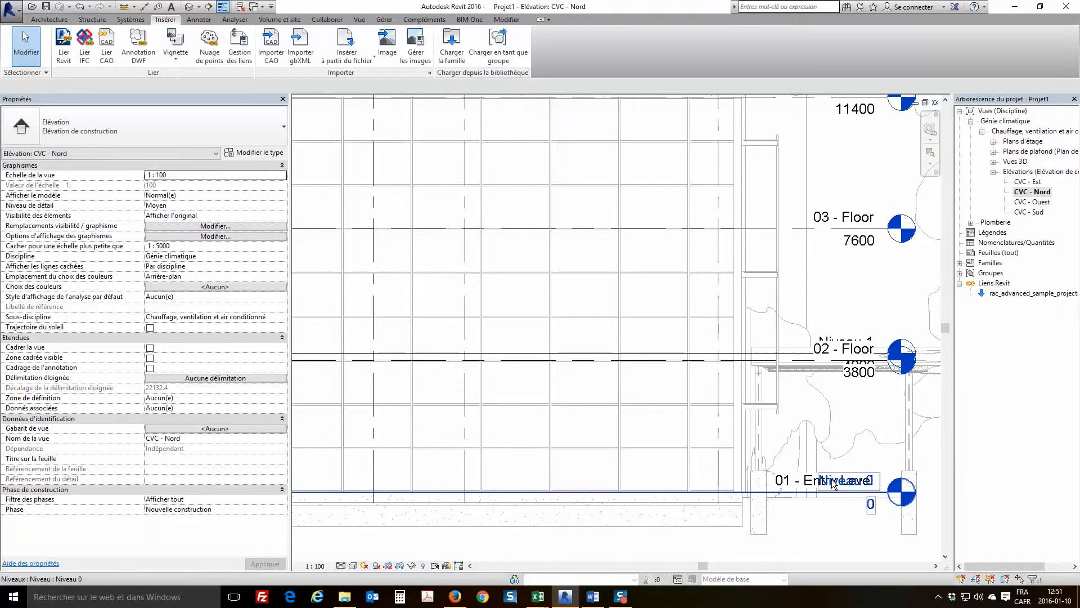
pyautogui.click(833, 484)
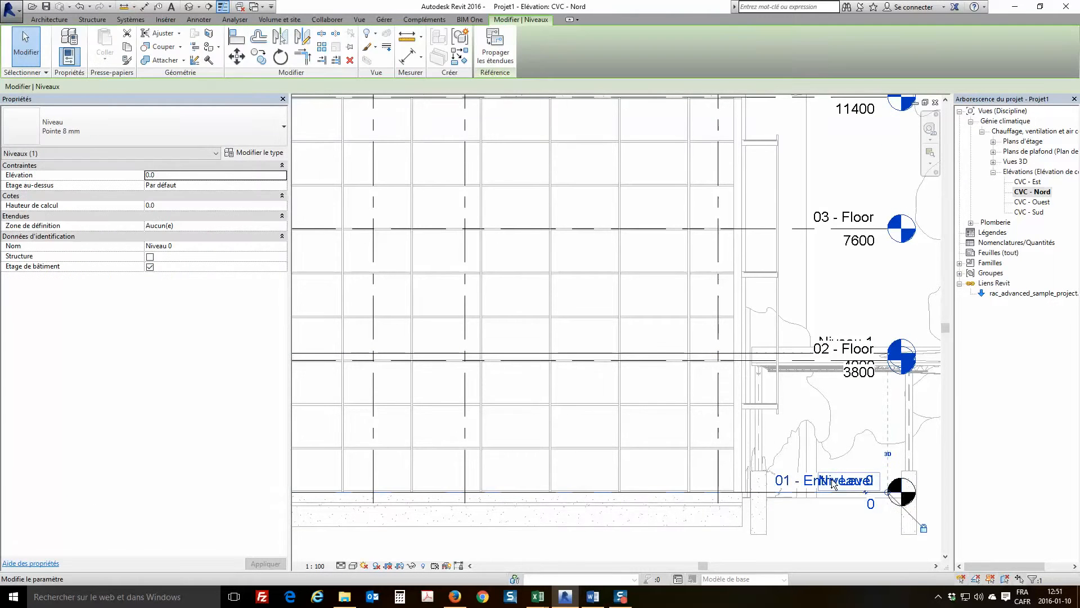
pyautogui.press('Delete')
pyautogui.click(581, 335)
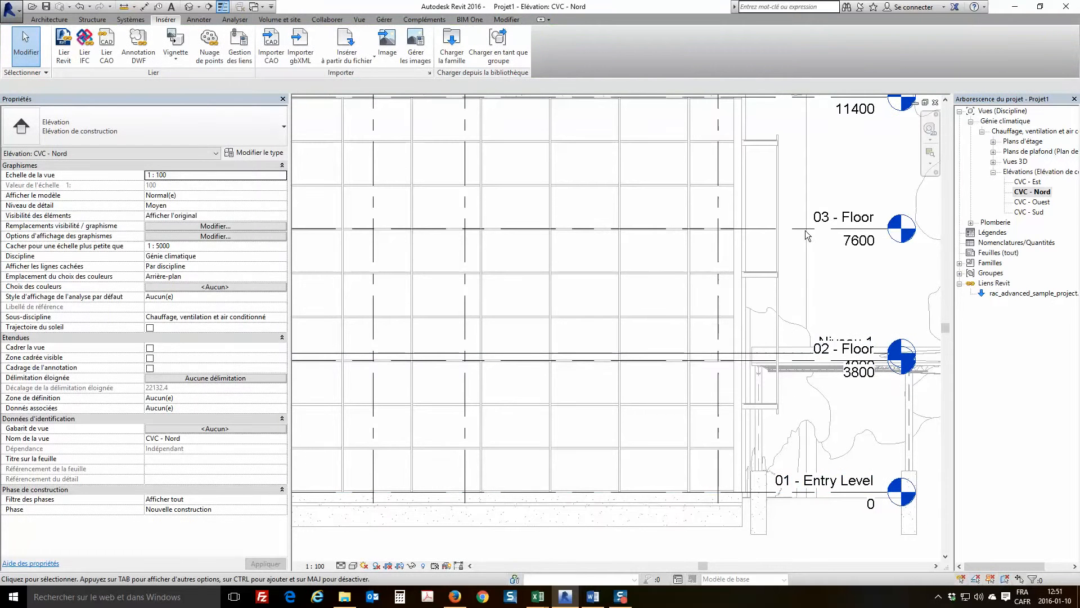
# Copy/Monitor the 02 - Floor and 03 - Floor levels from the linked model, using the Multiple option
pyautogui.moveTo(822, 122); pyautogui.dragTo(816, 148, button='middle')
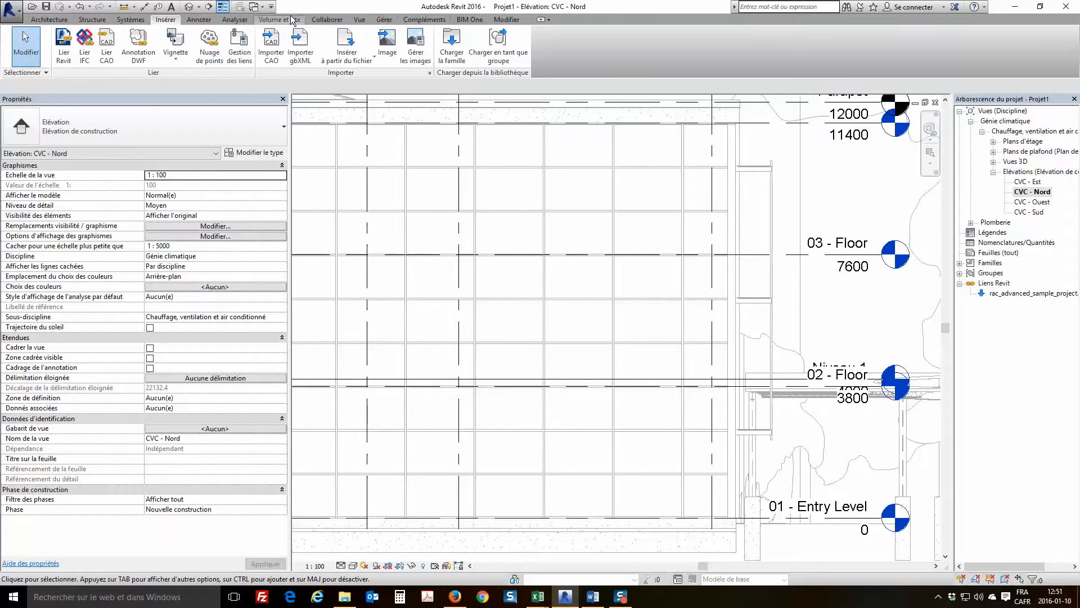
pyautogui.click(327, 19)
pyautogui.click(611, 48)
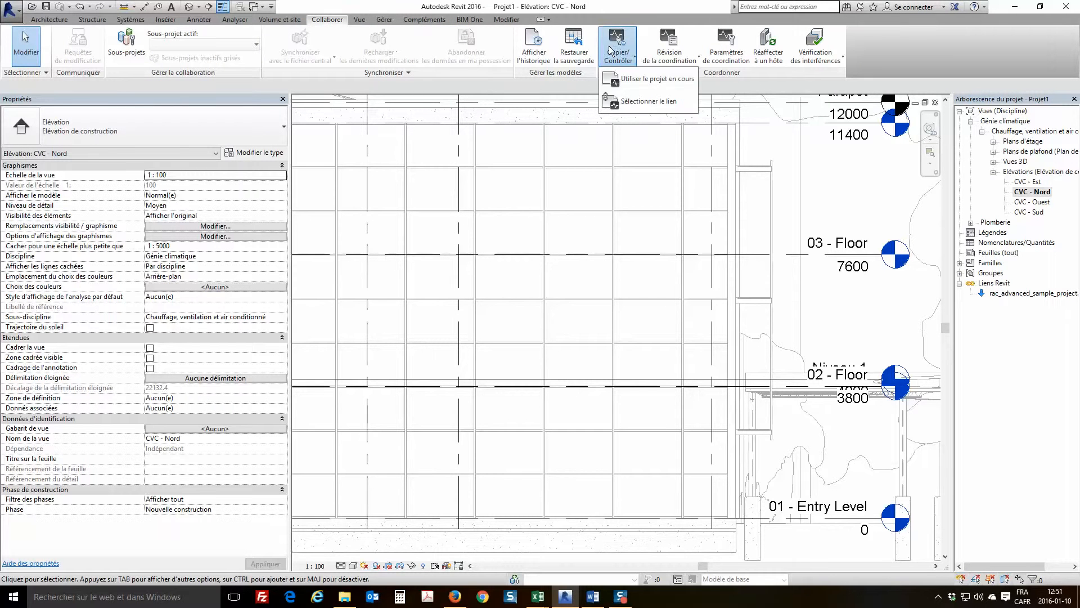
pyautogui.click(647, 101)
pyautogui.click(668, 214)
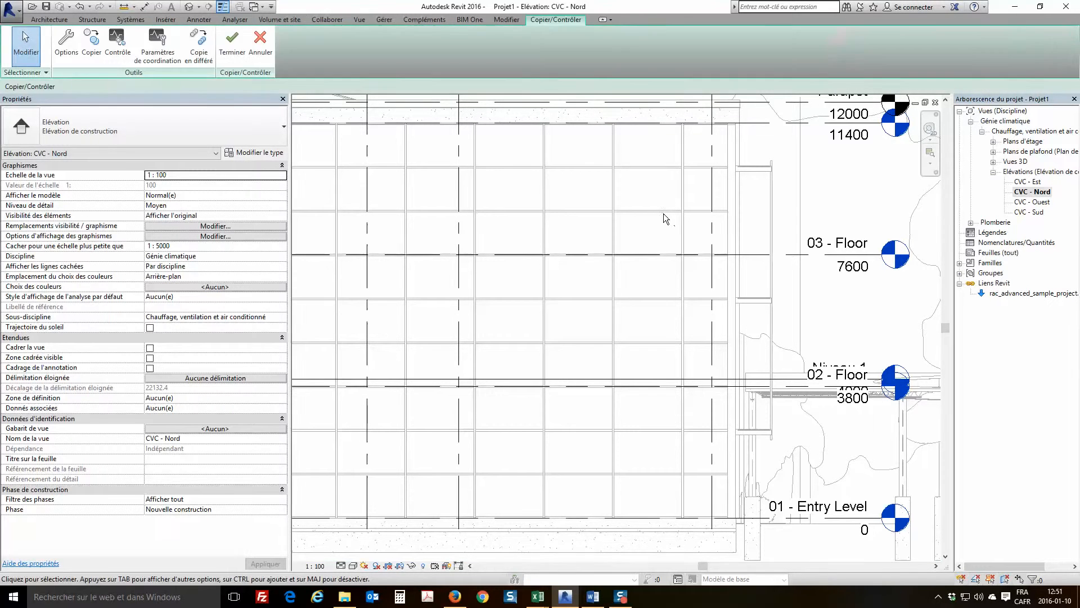
pyautogui.click(92, 44)
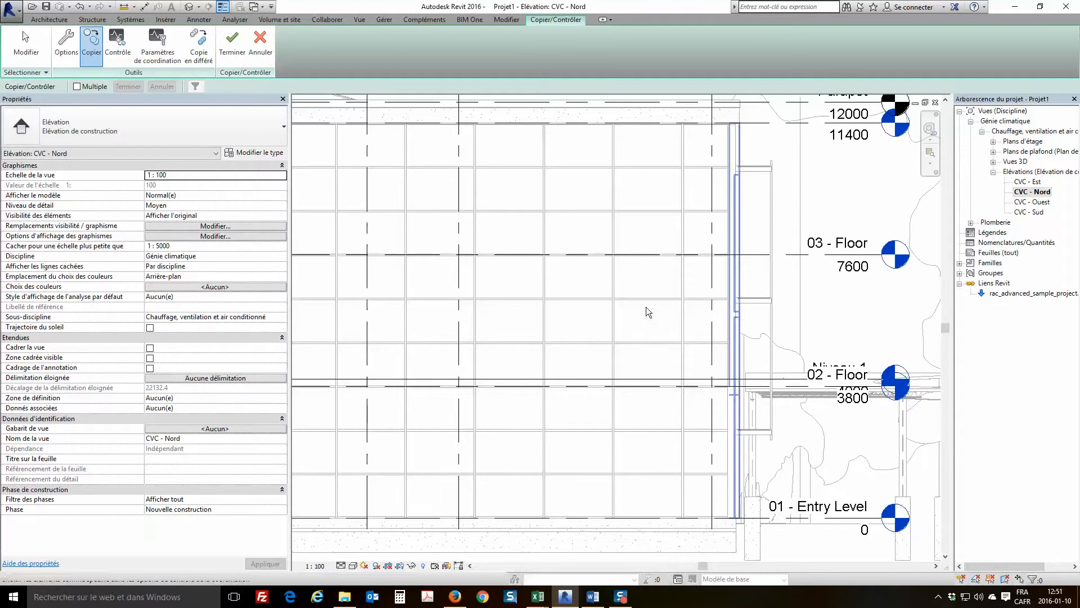
pyautogui.click(79, 86)
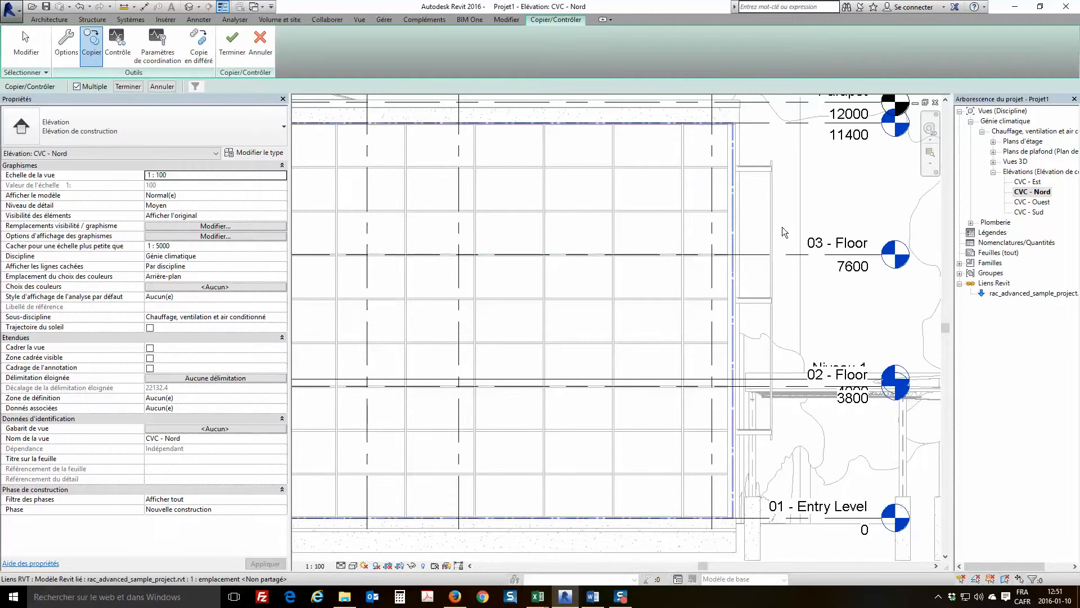
pyautogui.moveTo(788, 228); pyautogui.dragTo(760, 407)
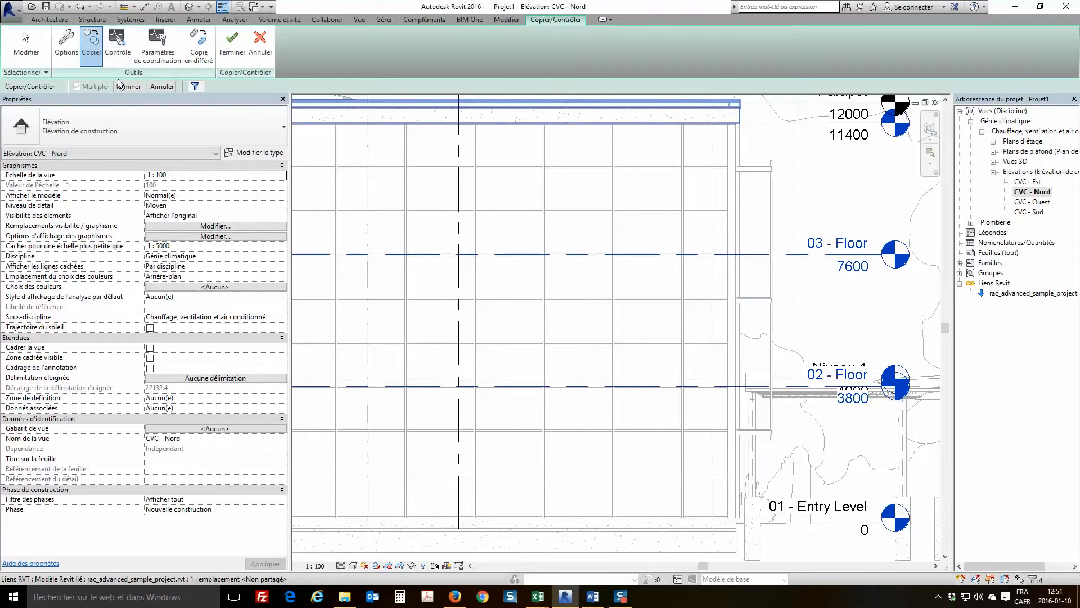
pyautogui.click(129, 87)
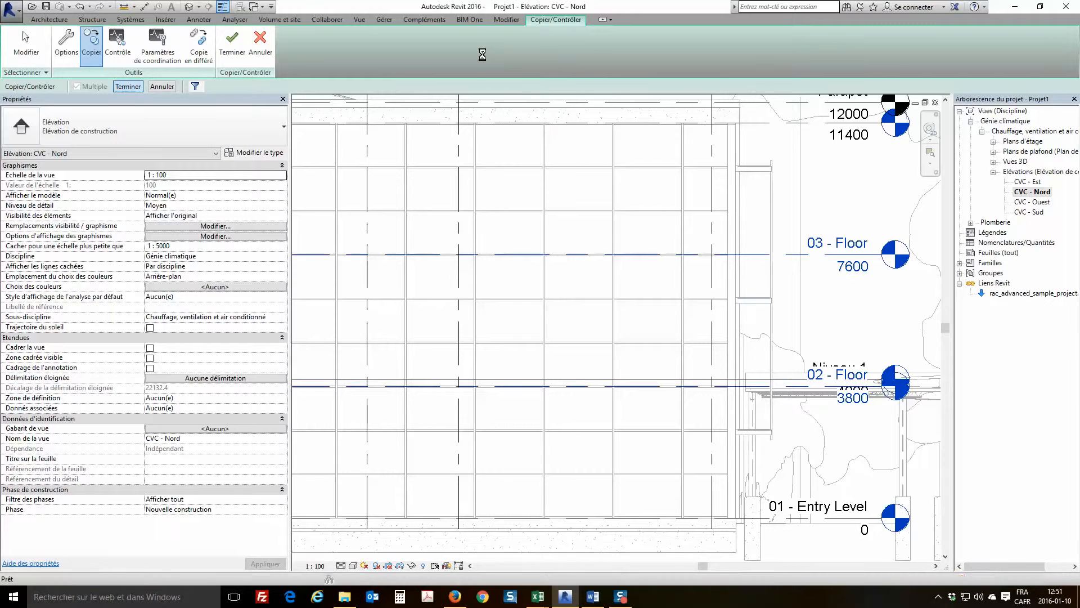
pyautogui.click(607, 20)
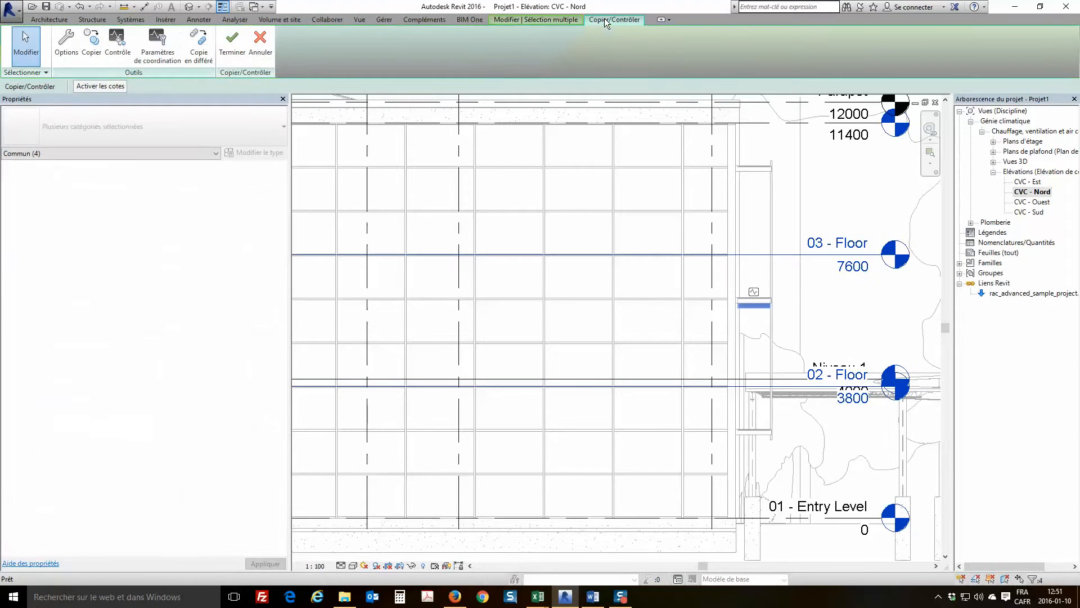
# Finish the Copy/Monitor session and delete the project level Niveau 1 just above 02 - Floor
pyautogui.click(261, 38)
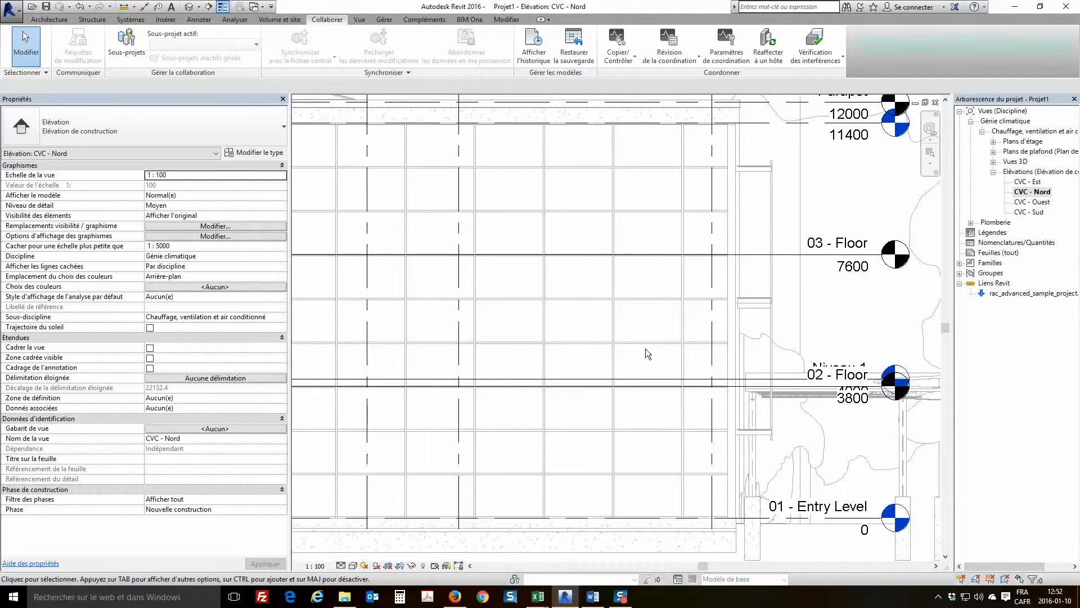
pyautogui.click(675, 379)
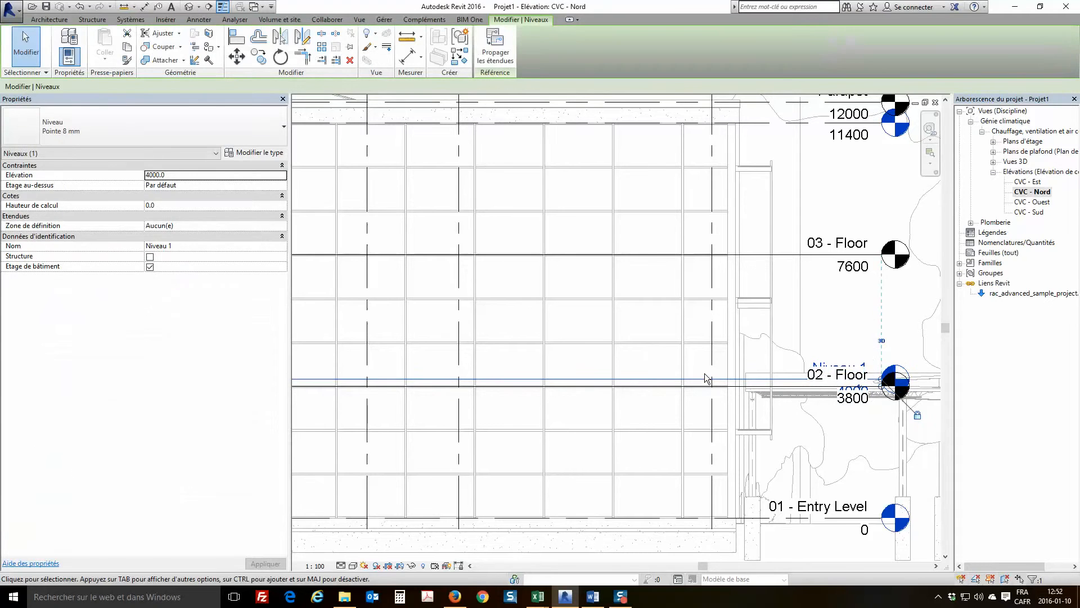
pyautogui.press('Delete')
pyautogui.click(582, 337)
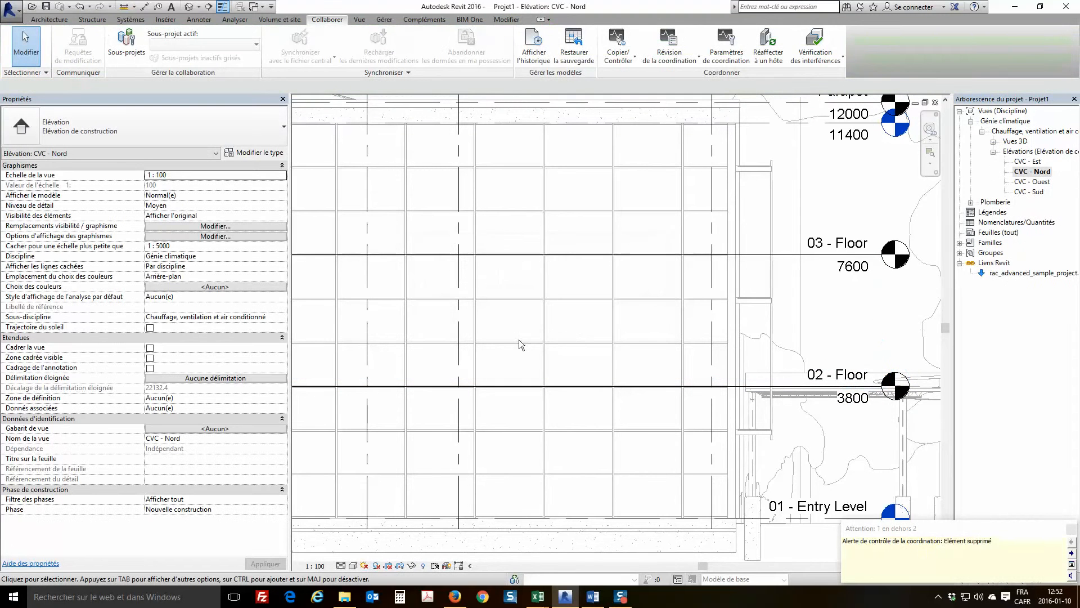
pyautogui.scroll(-4, 555, 322)
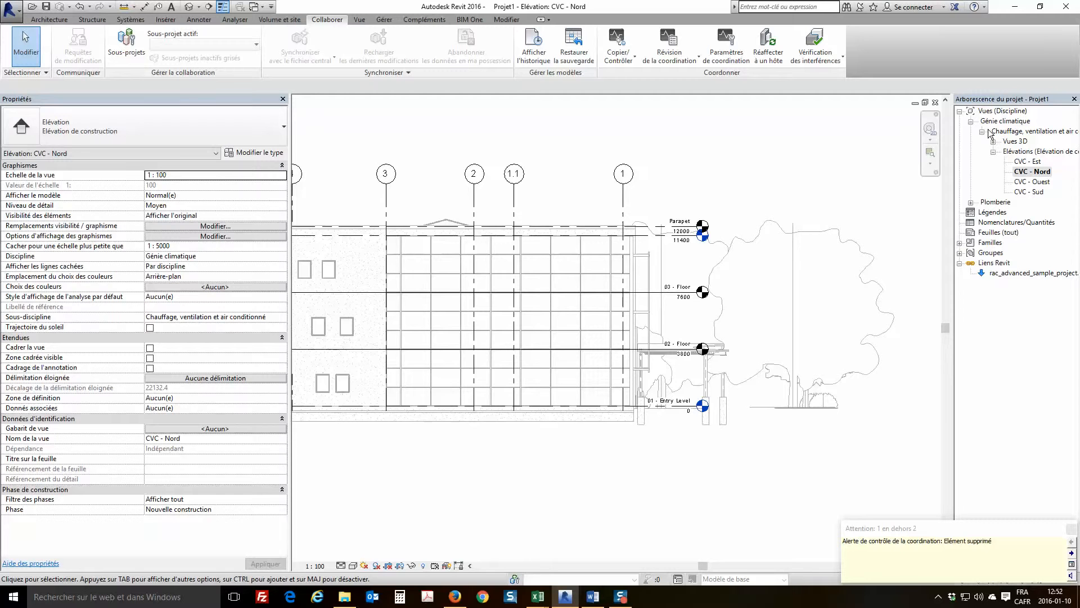
# Create floor plan views for both the 02 - Floor and 03 - Floor levels
pyautogui.click(664, 355)
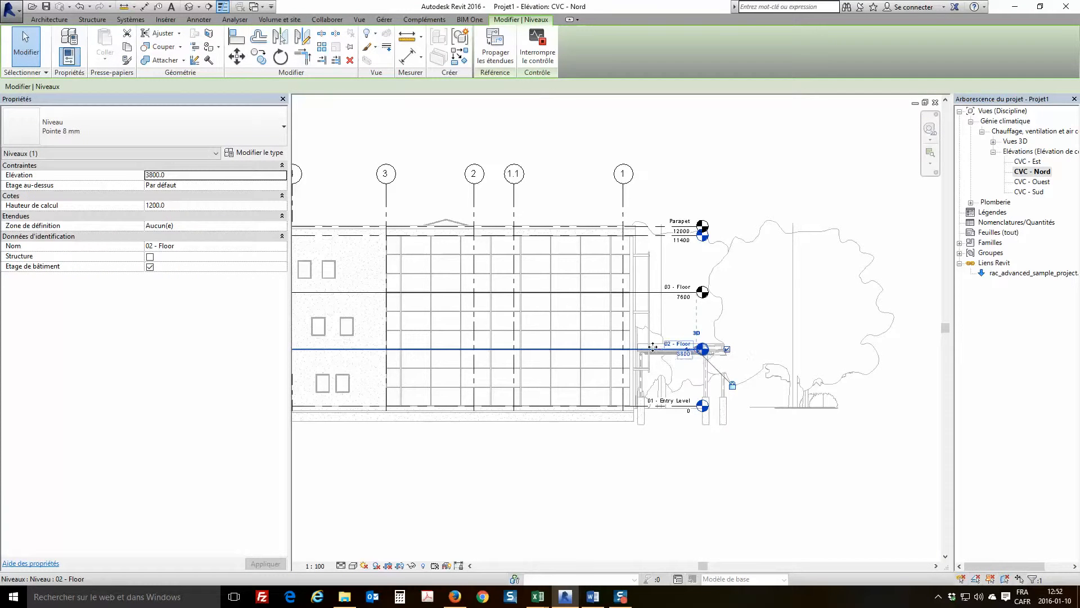
pyautogui.click(357, 20)
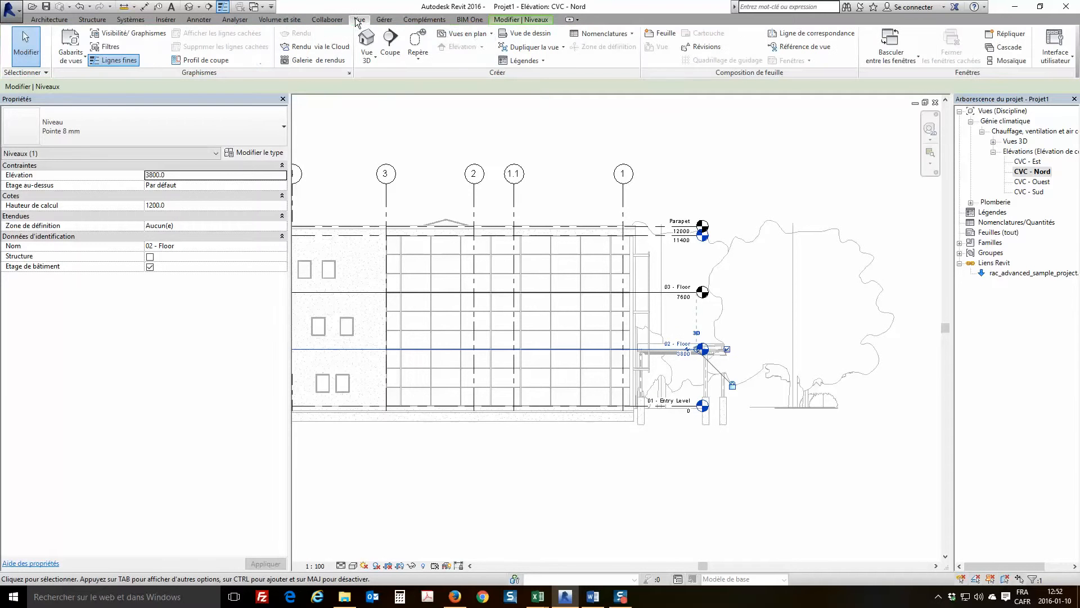
pyautogui.click(475, 34)
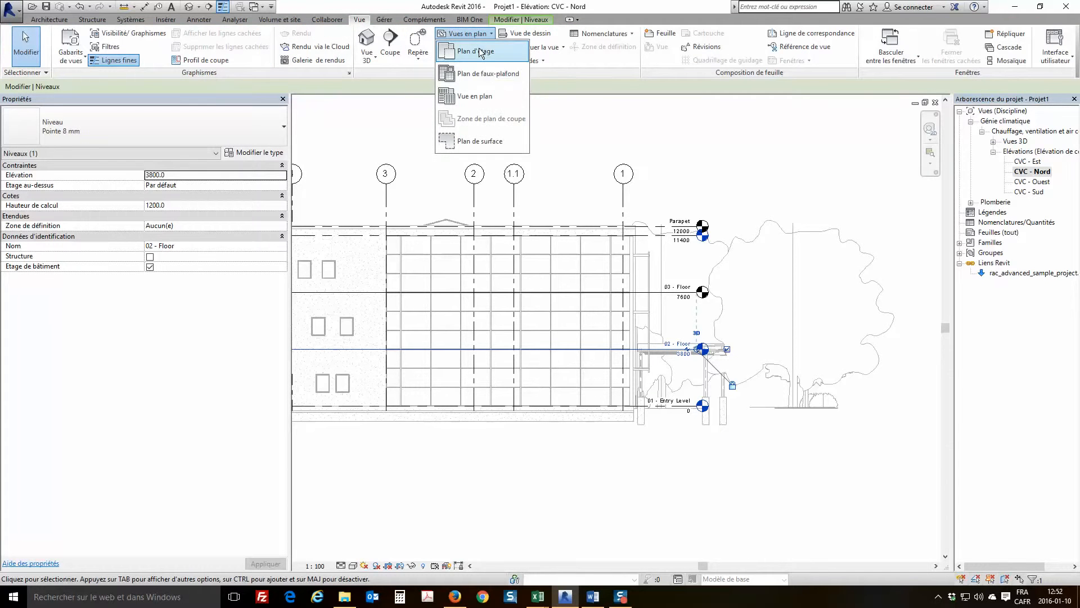
pyautogui.click(476, 51)
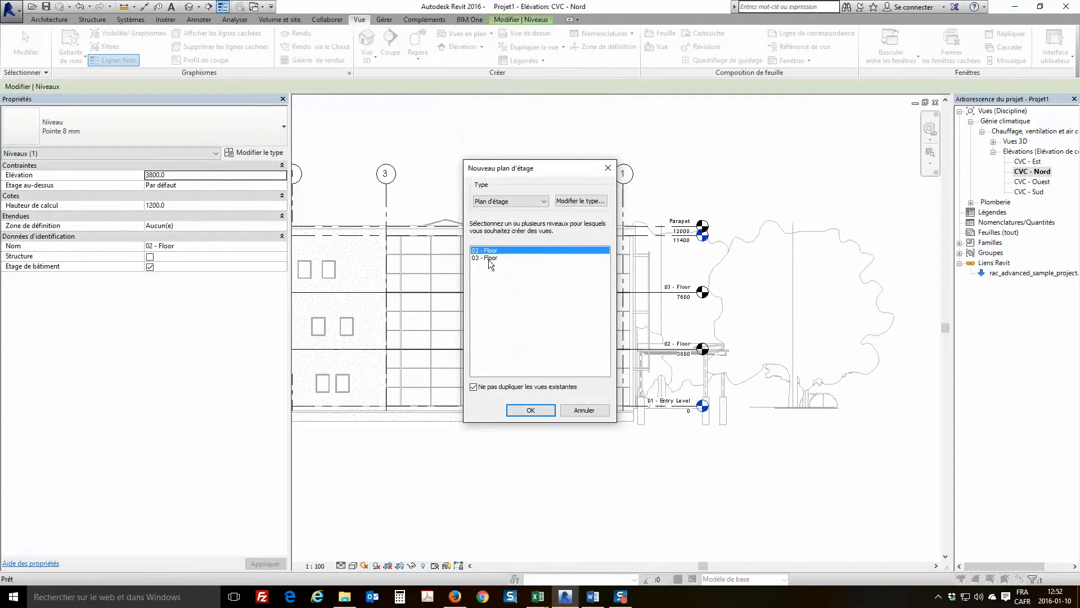
pyautogui.keyDown('shift'); pyautogui.click(490, 258); pyautogui.keyUp('shift')
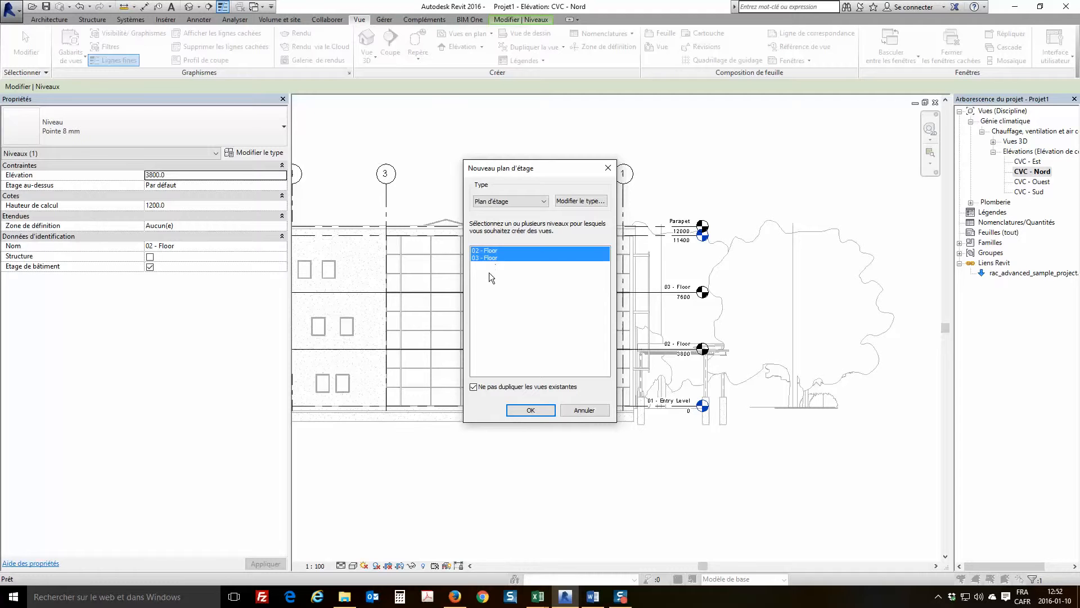
pyautogui.click(527, 410)
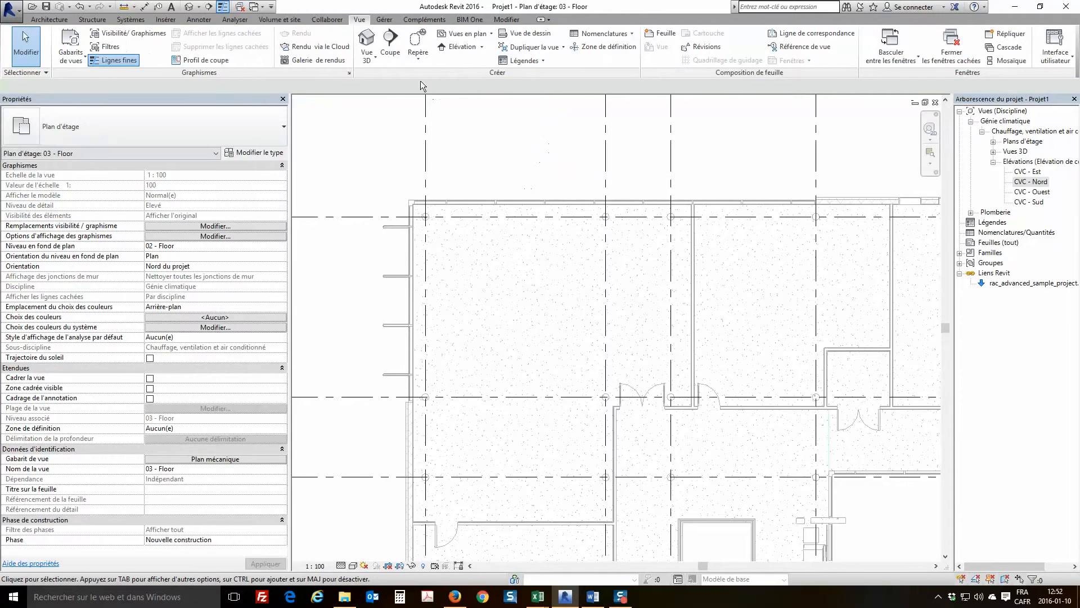
# Draw a vertical building section through the large northwest room on the 03 - Floor plan and open its view
pyautogui.click(389, 51)
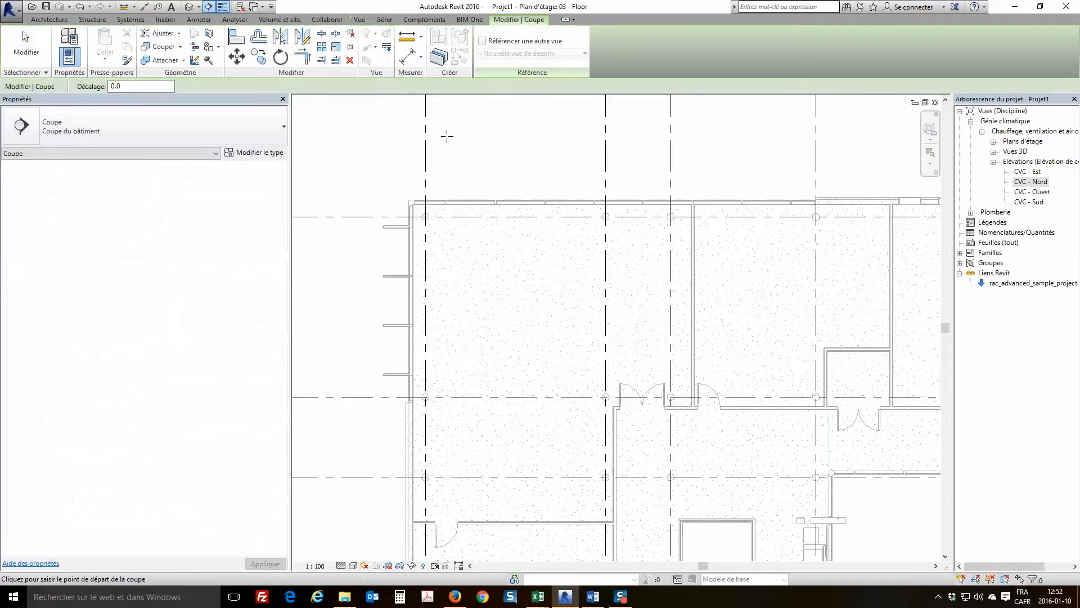
pyautogui.click(504, 180)
pyautogui.click(504, 455)
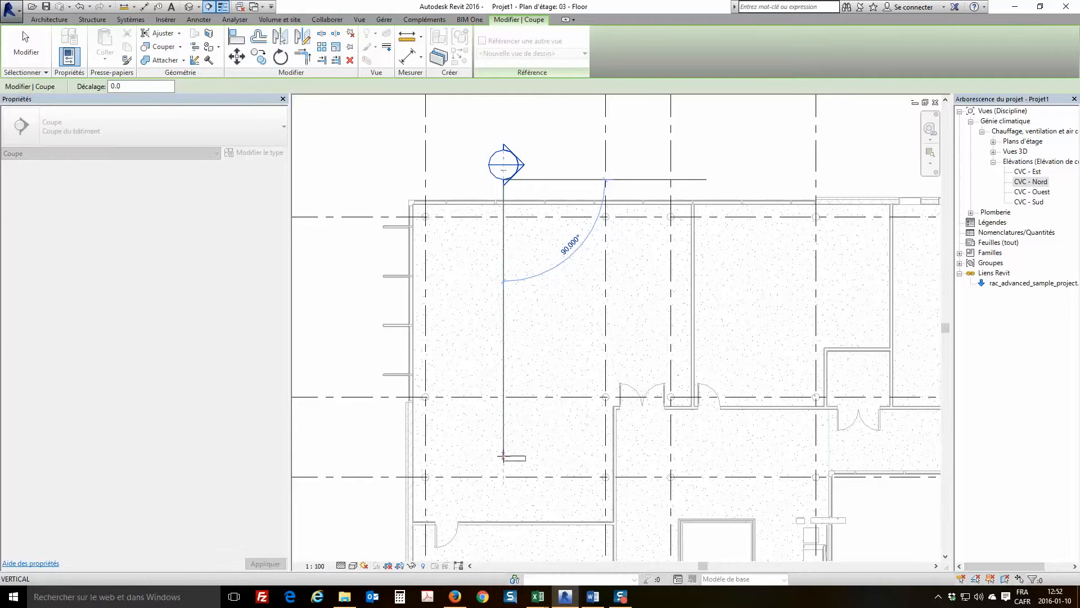
pyautogui.rightClick(503, 384)
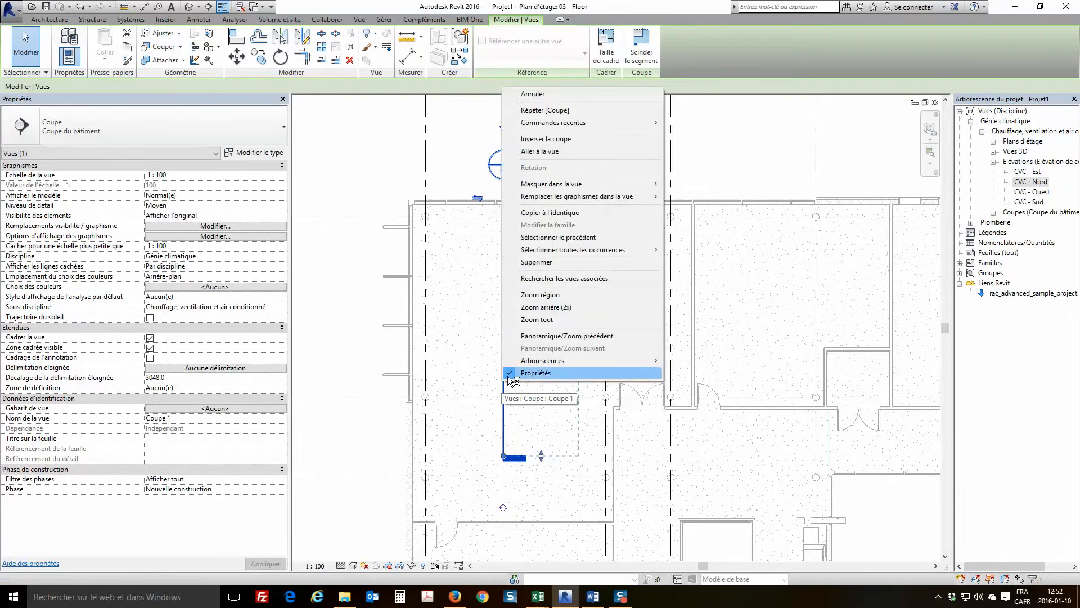
pyautogui.click(528, 151)
pyautogui.scroll(5, 743, 355)
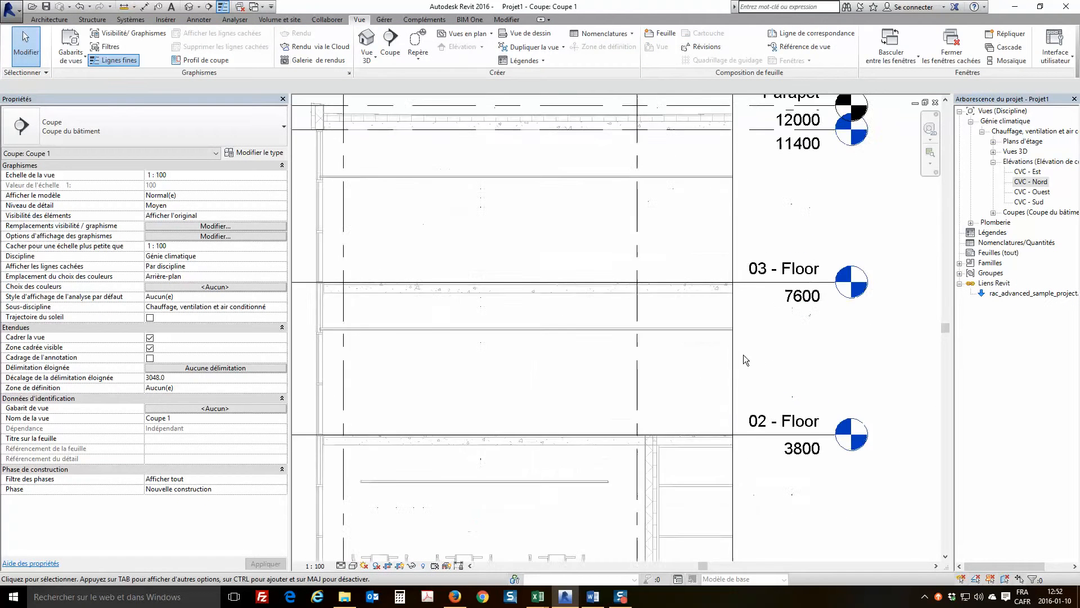
pyautogui.scroll(-3, 744, 355)
pyautogui.scroll(1, 755, 403)
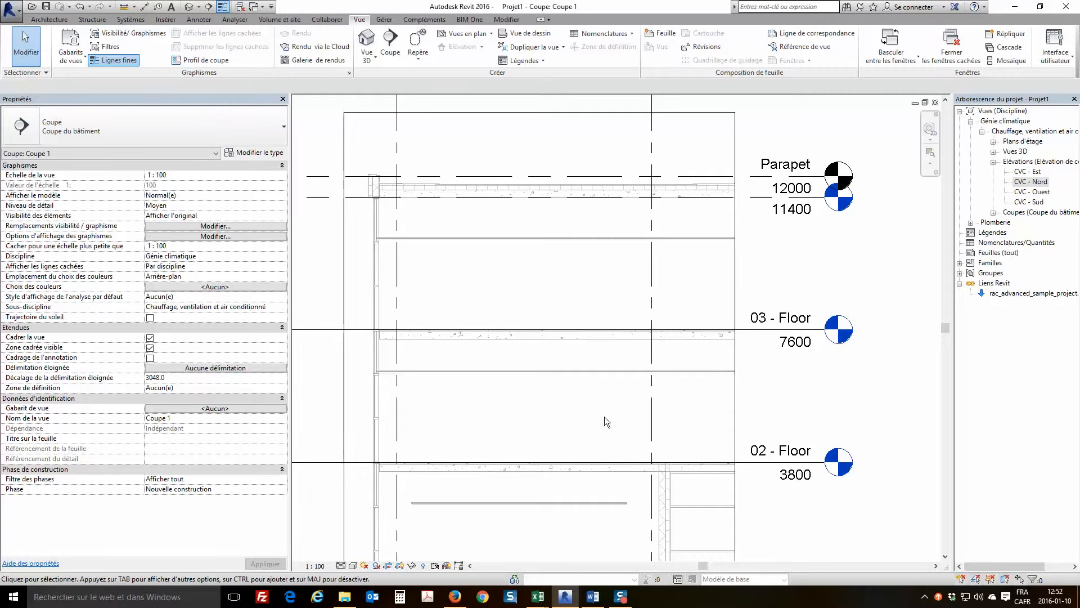
# Copy the 02 - Floor level up to the ceiling line at elevation 6415 and rename the copy PS-F02
pyautogui.click(680, 459)
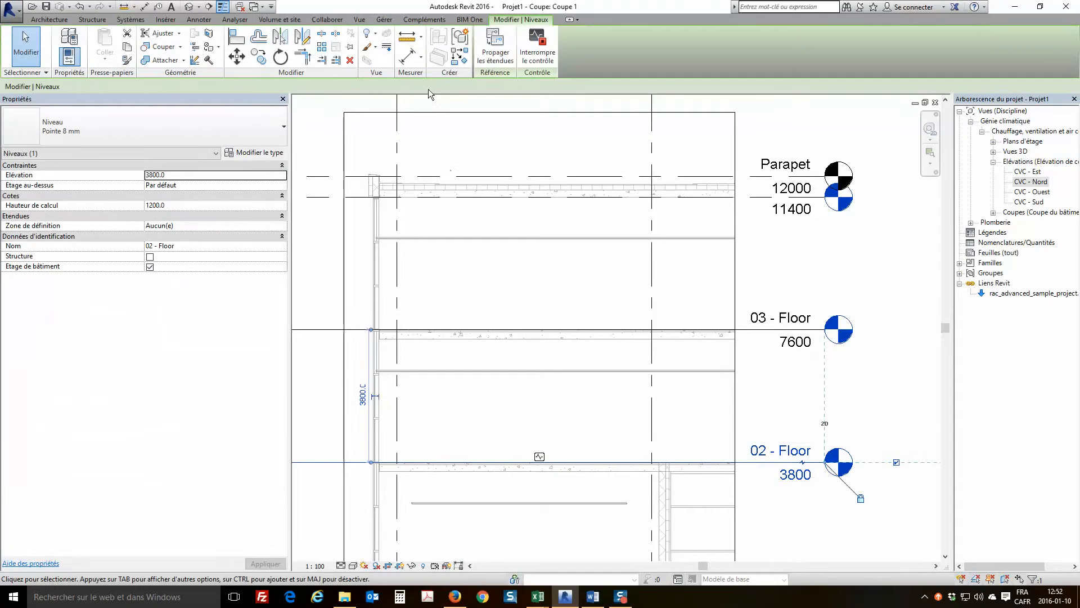
pyautogui.click(253, 57)
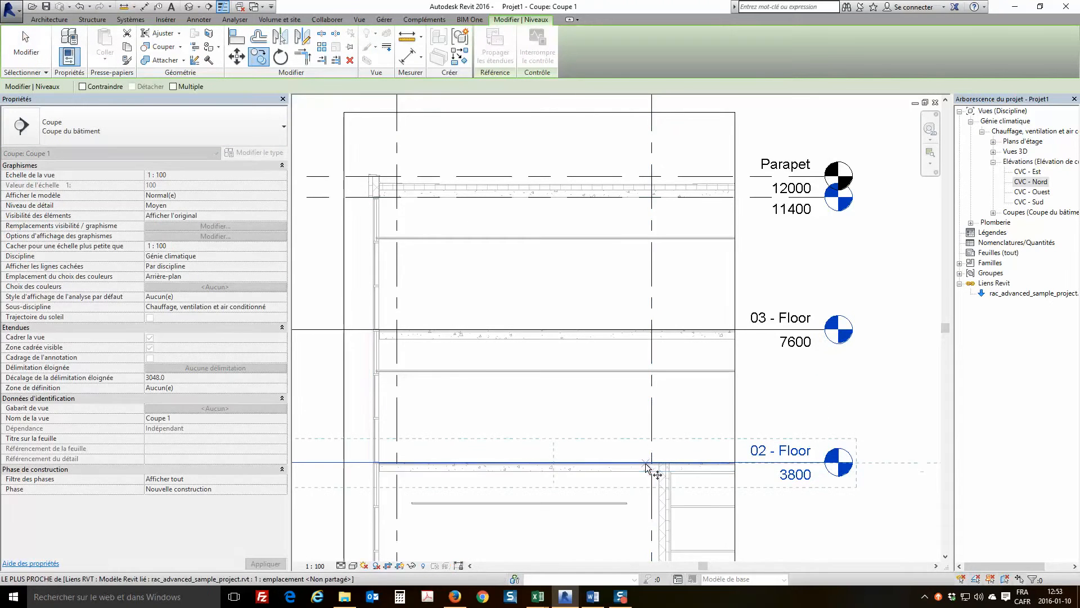
pyautogui.click(650, 463)
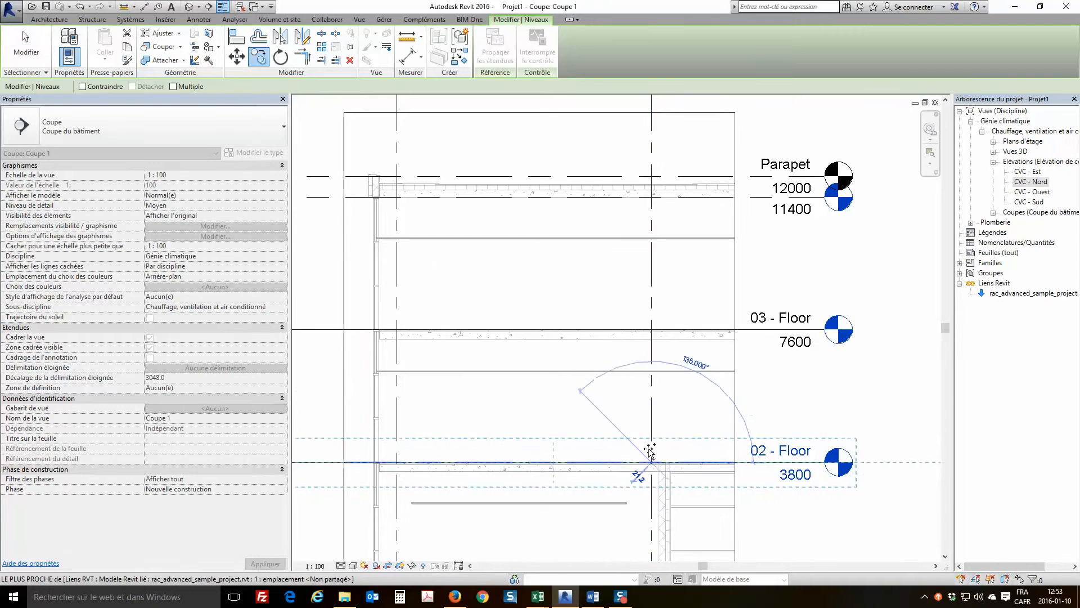
pyautogui.click(651, 373)
pyautogui.doubleClick(804, 363)
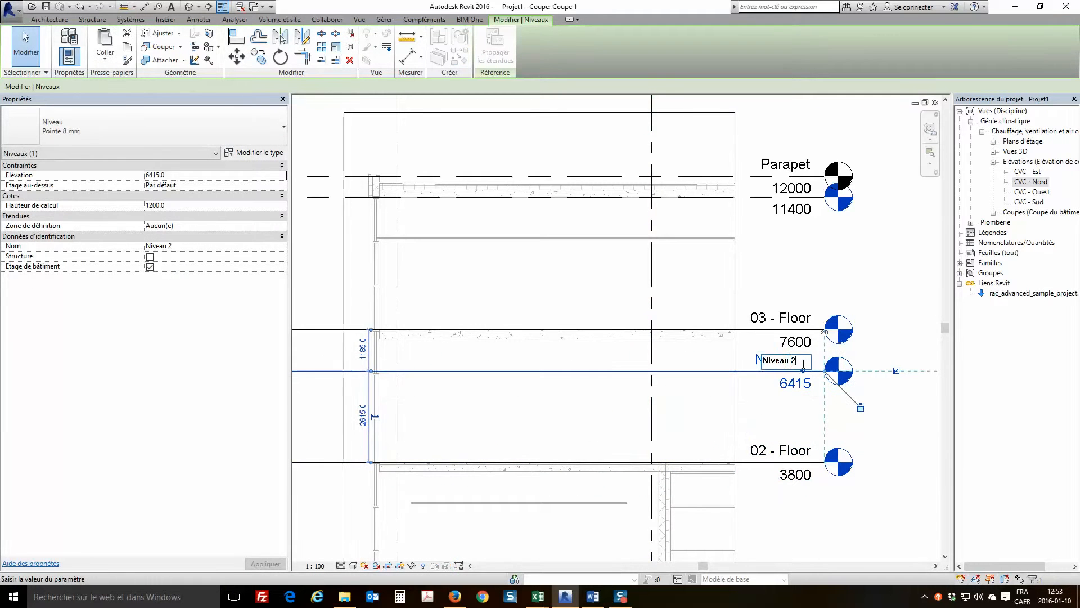
pyautogui.moveTo(804, 364); pyautogui.dragTo(715, 356)
pyautogui.write('PS-F02')
pyautogui.press('Return')
# Copy the PS-F02 level up to the ceiling line of the third floor, at elevation 10231
pyautogui.click(258, 56)
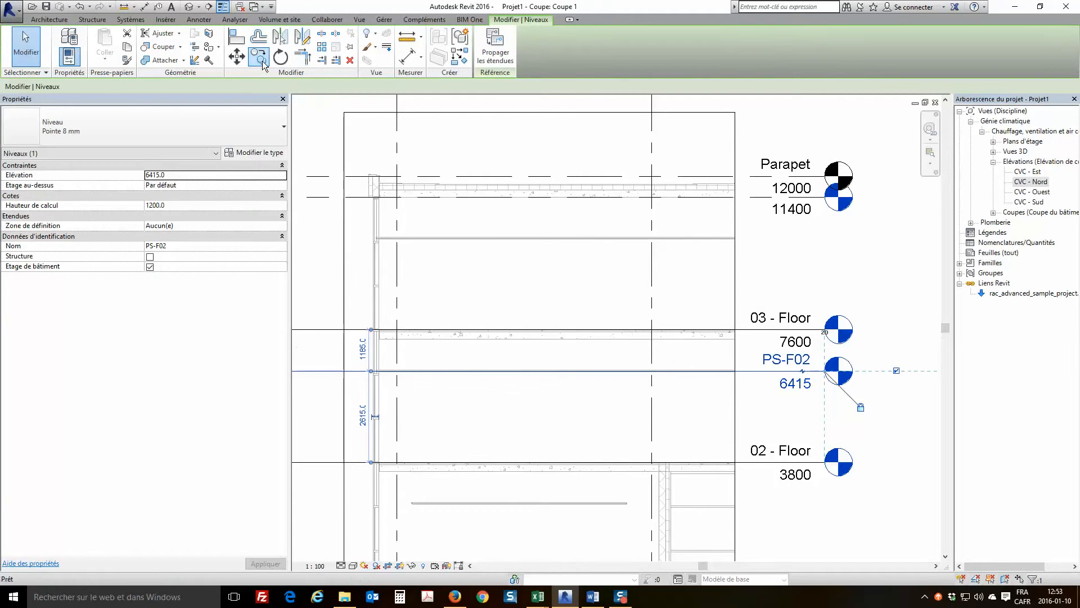
pyautogui.click(397, 370)
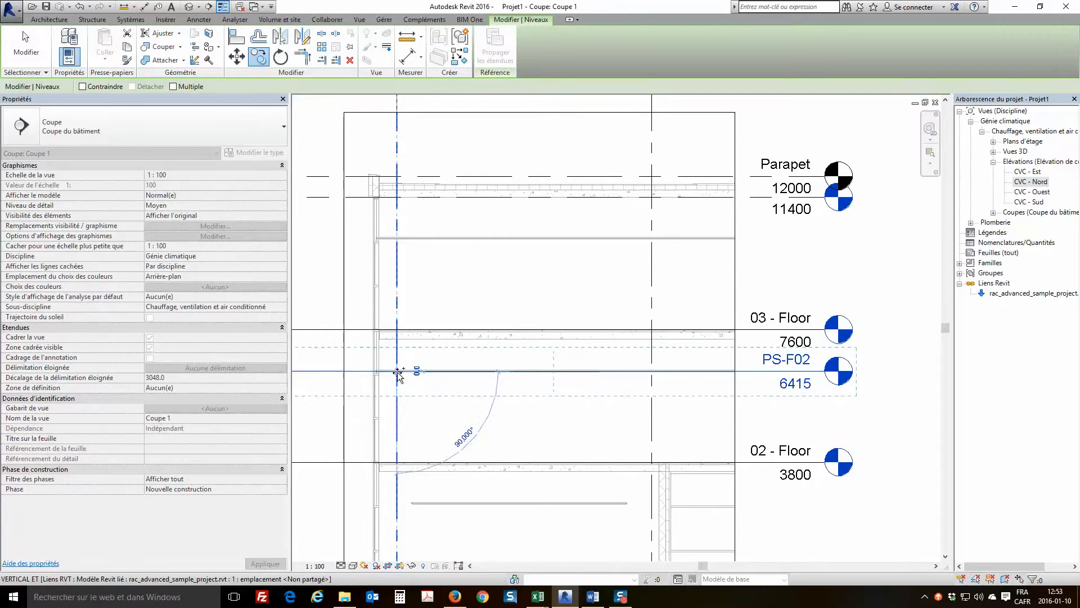
pyautogui.click(397, 238)
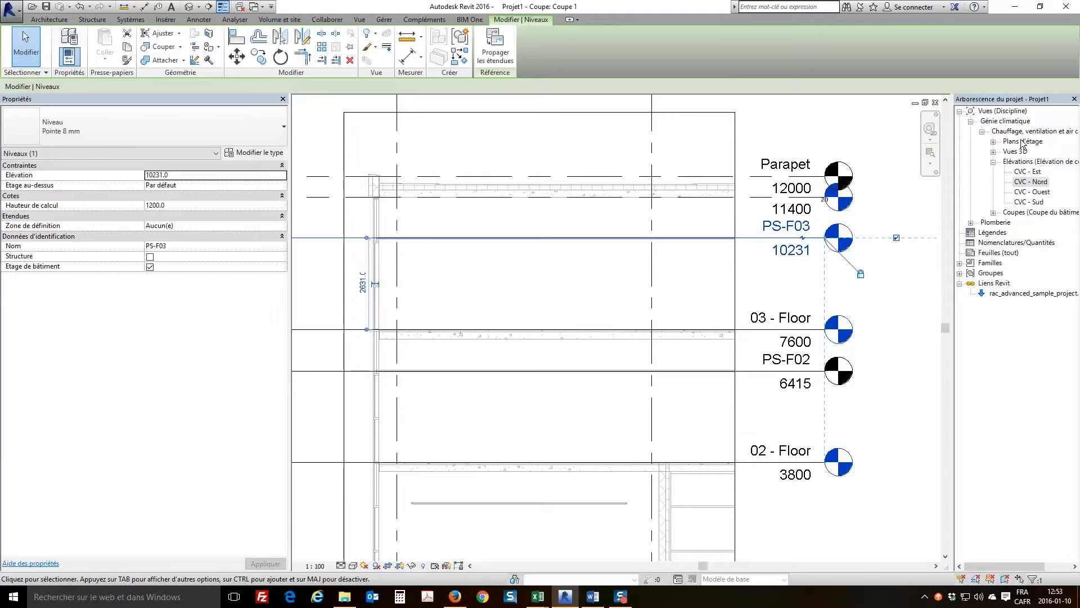
# Open the 02 - Floor plan view of the Génie climatique discipline
pyautogui.click(993, 141)
pyautogui.click(1025, 151)
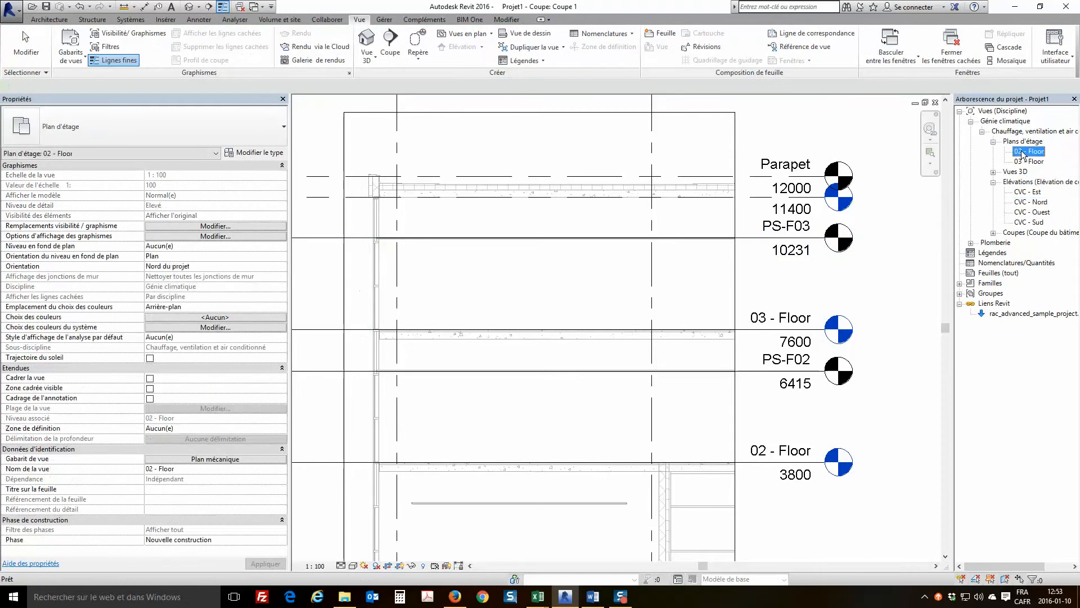
pyautogui.scroll(-4, 672, 272)
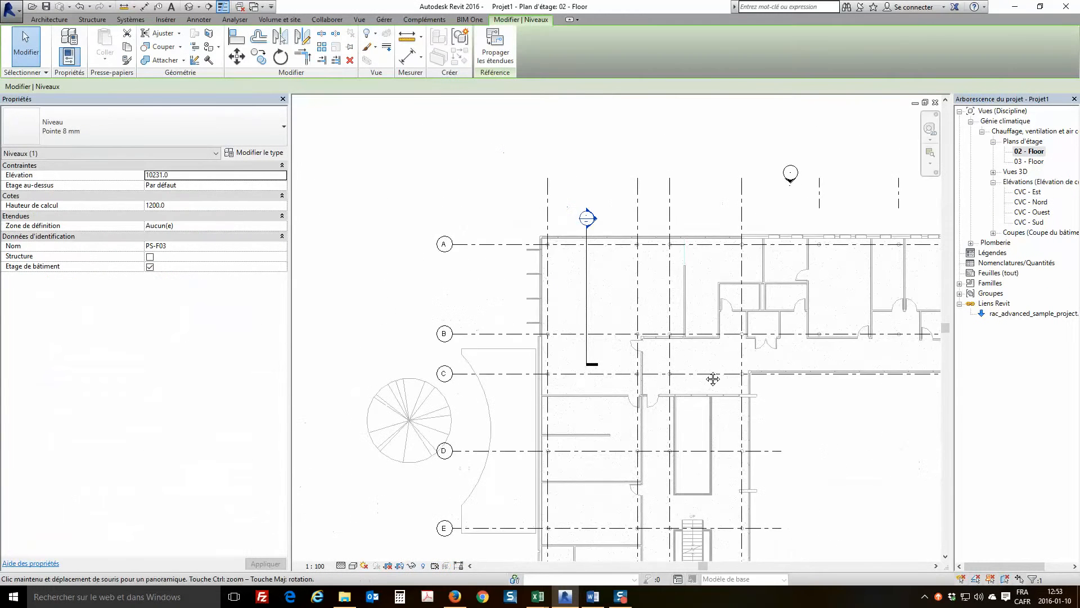
pyautogui.moveTo(713, 379); pyautogui.dragTo(560, 278, button='middle')
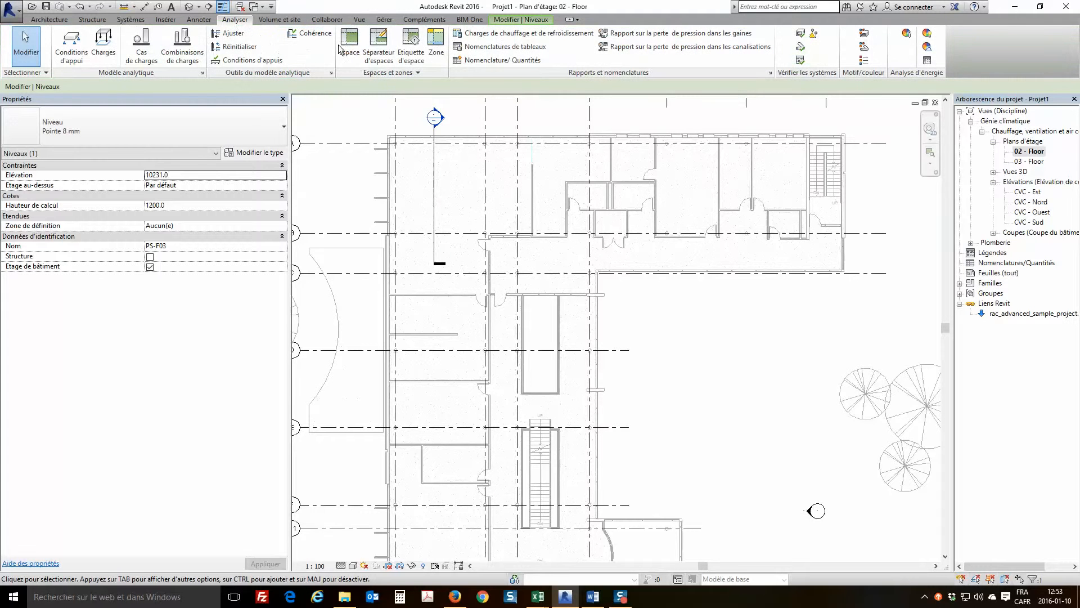
# Start placing spaces with the Limite supérieure set to PS-F02 and the Décalage limite set to 0
pyautogui.click(348, 49)
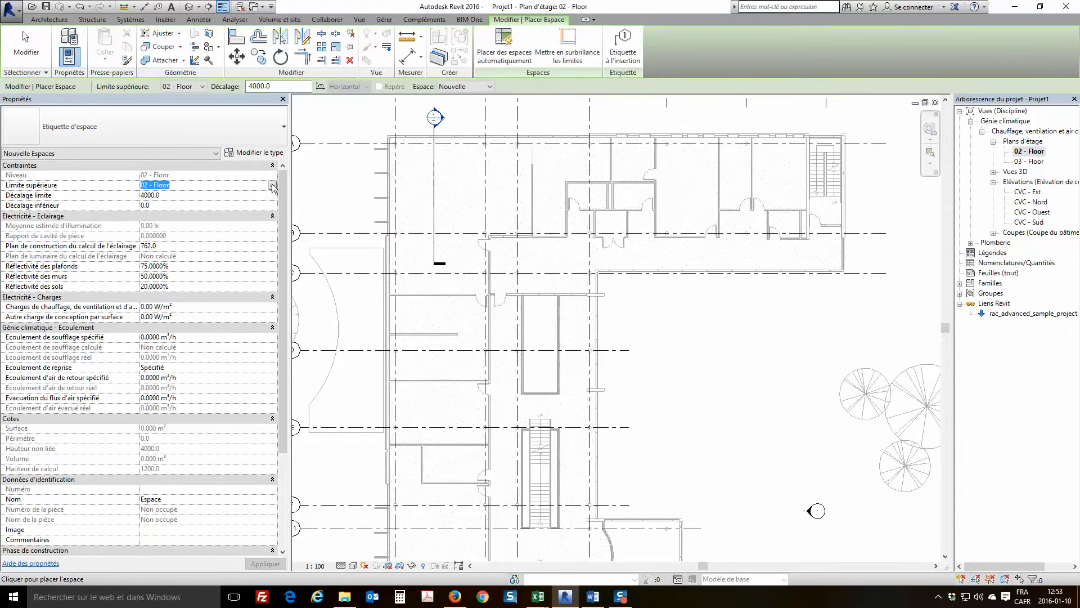
pyautogui.click(272, 185)
pyautogui.click(153, 205)
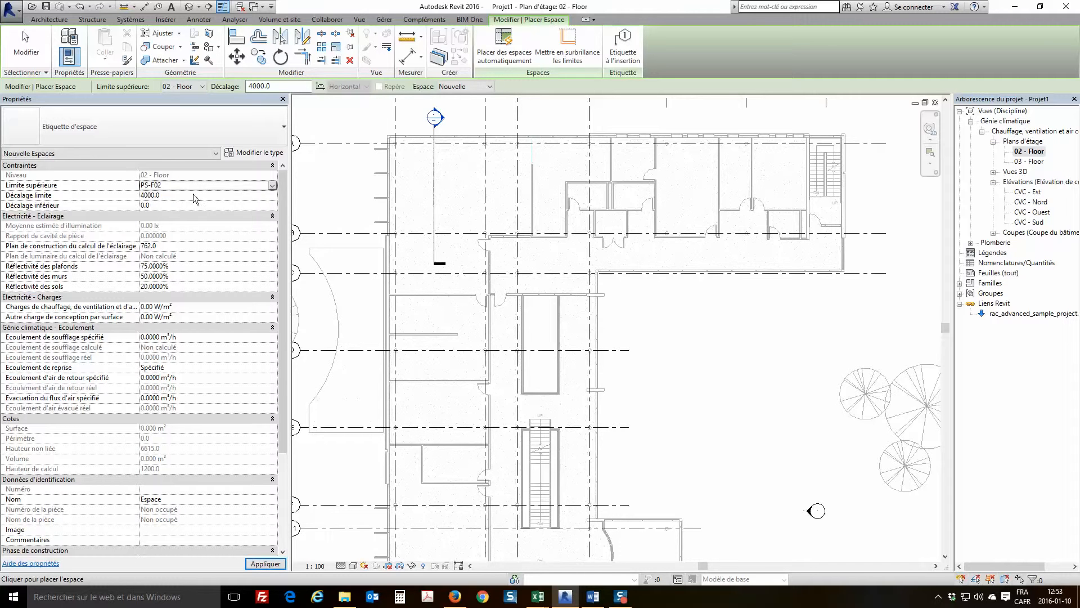
pyautogui.click(195, 194)
pyautogui.write('0')
# Place spaces in the rooms and corridor of the north wing and in the west wing rooms of 02 - Floor
pyautogui.click(560, 170)
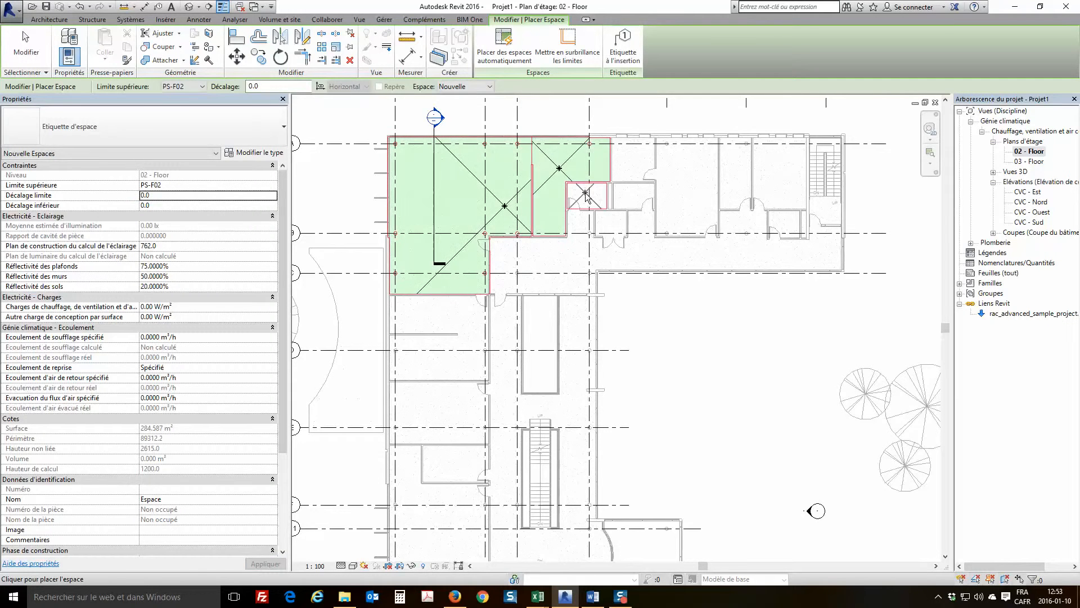
pyautogui.click(587, 194)
pyautogui.click(617, 196)
pyautogui.click(628, 167)
pyautogui.click(608, 222)
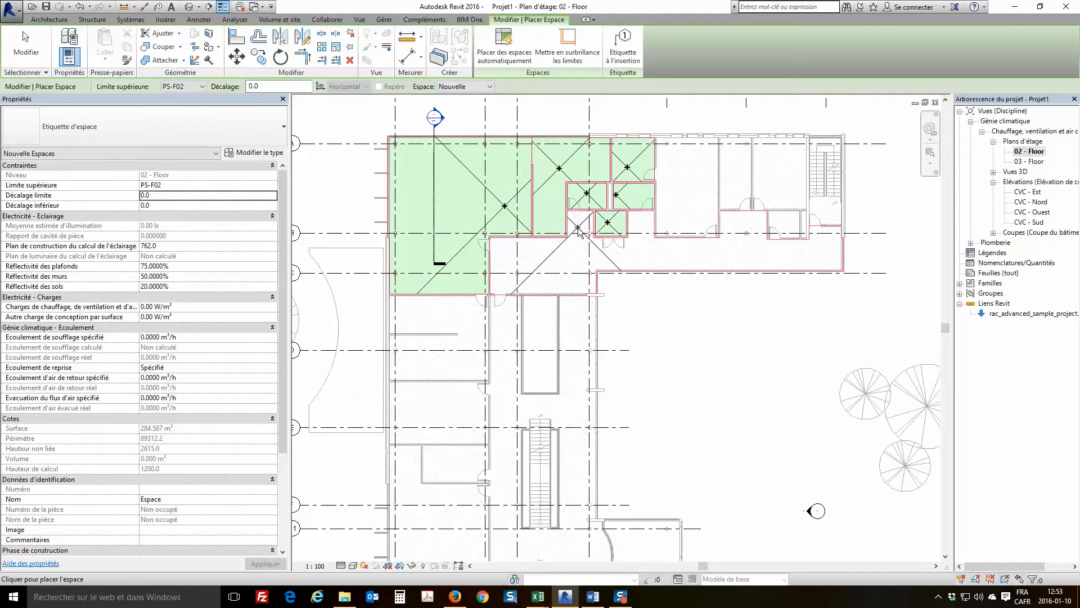
pyautogui.click(578, 227)
pyautogui.click(687, 216)
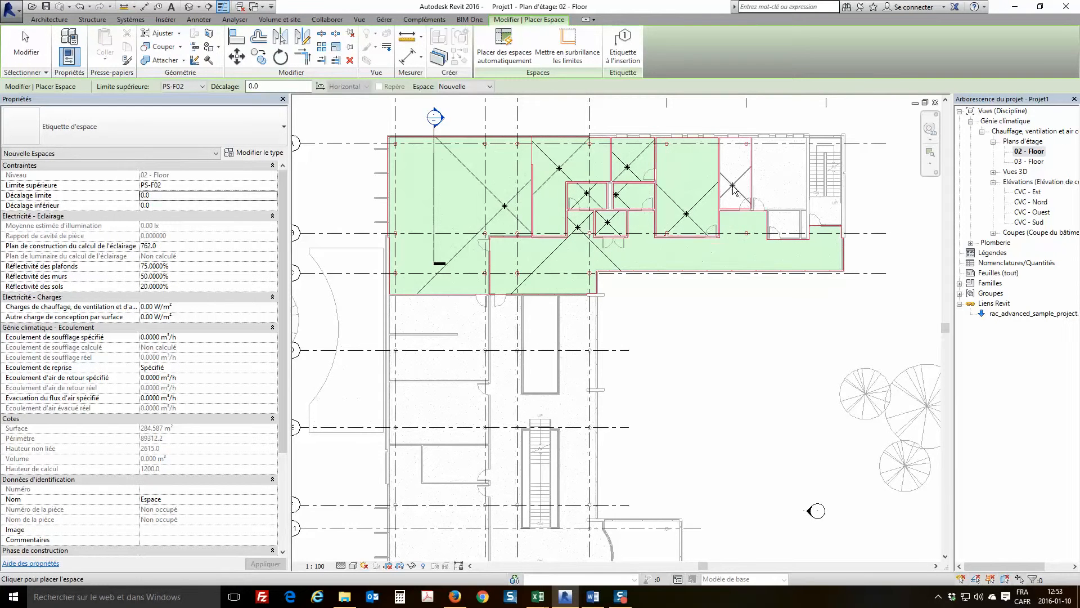
pyautogui.click(733, 186)
pyautogui.click(782, 193)
pyautogui.click(781, 225)
pyautogui.click(462, 324)
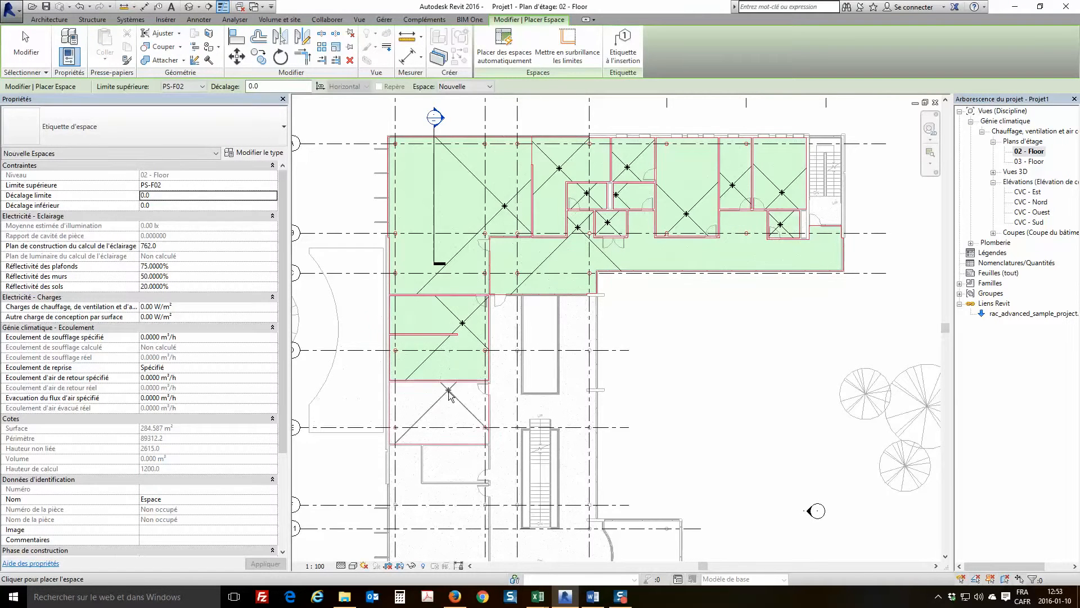
pyautogui.click(449, 397)
pyautogui.click(448, 458)
pyautogui.click(439, 498)
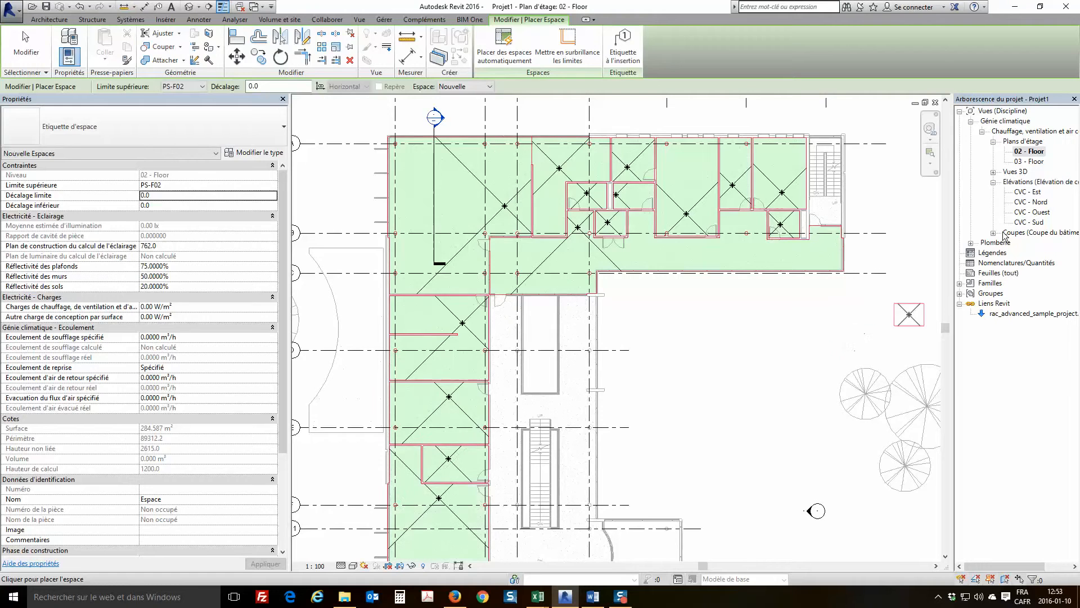
# Open the 03 - Floor plan view and place spaces in the four large north wing rooms and the small room between grids A and B
pyautogui.doubleClick(1029, 163)
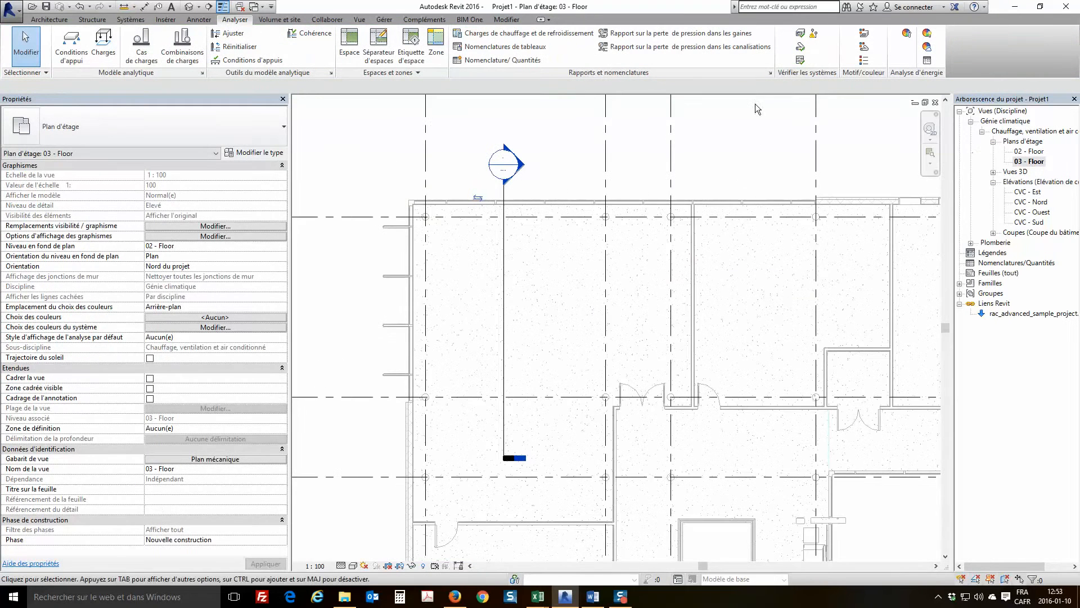
pyautogui.click(349, 48)
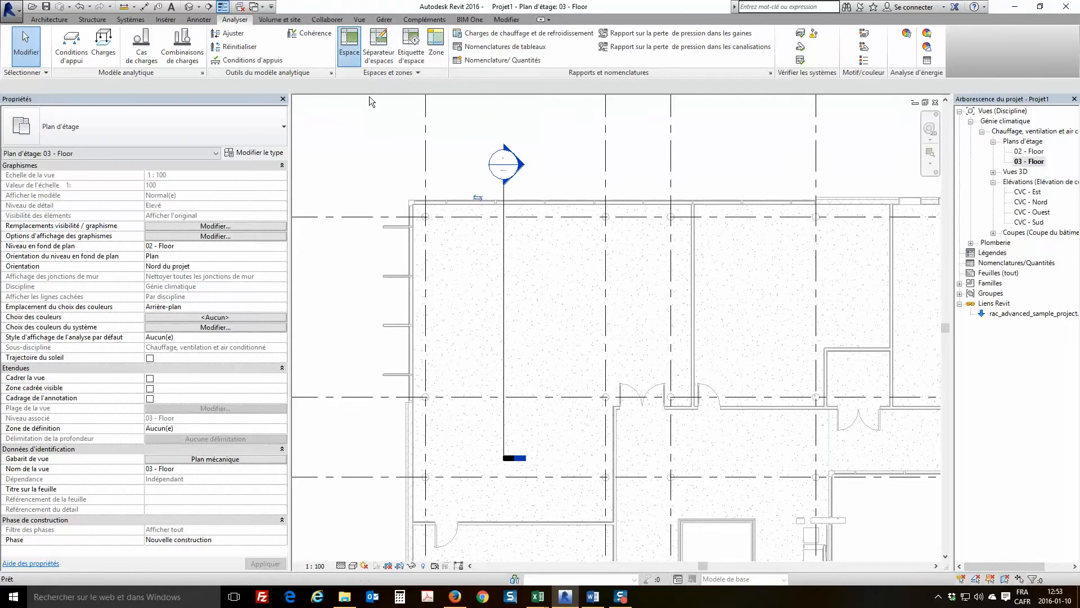
pyautogui.click(513, 295)
pyautogui.click(737, 310)
pyautogui.scroll(-4, 772, 313)
pyautogui.click(638, 229)
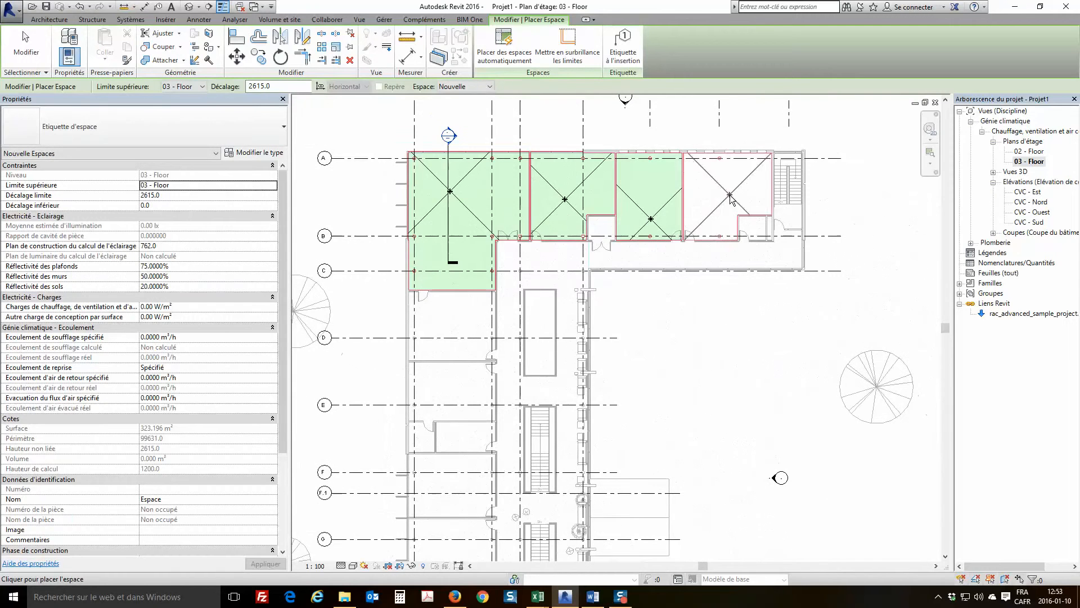
pyautogui.click(726, 214)
pyautogui.click(601, 228)
# Place spaces in the four west wing rooms down to grid F and in the small room near the northeast stair, and finish placing
pyautogui.click(460, 348)
pyautogui.click(454, 389)
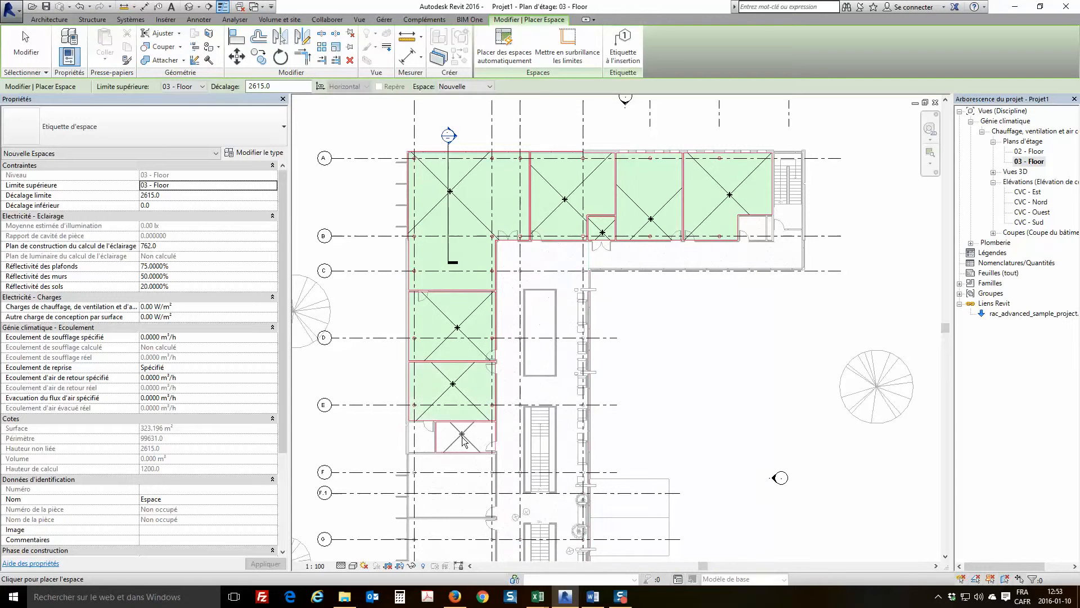
pyautogui.click(464, 438)
pyautogui.click(433, 436)
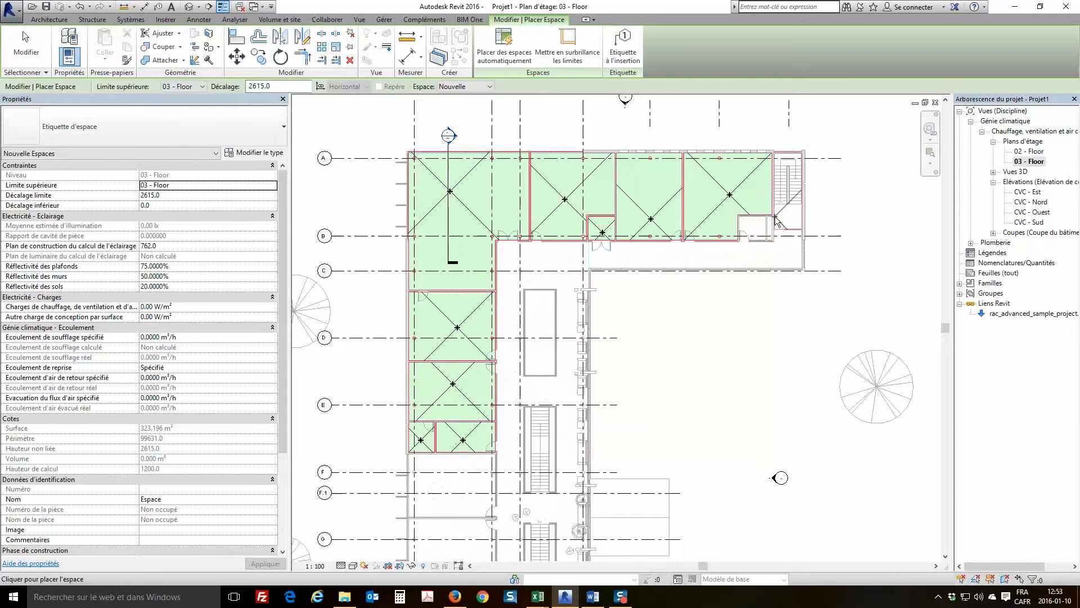
pyautogui.click(758, 228)
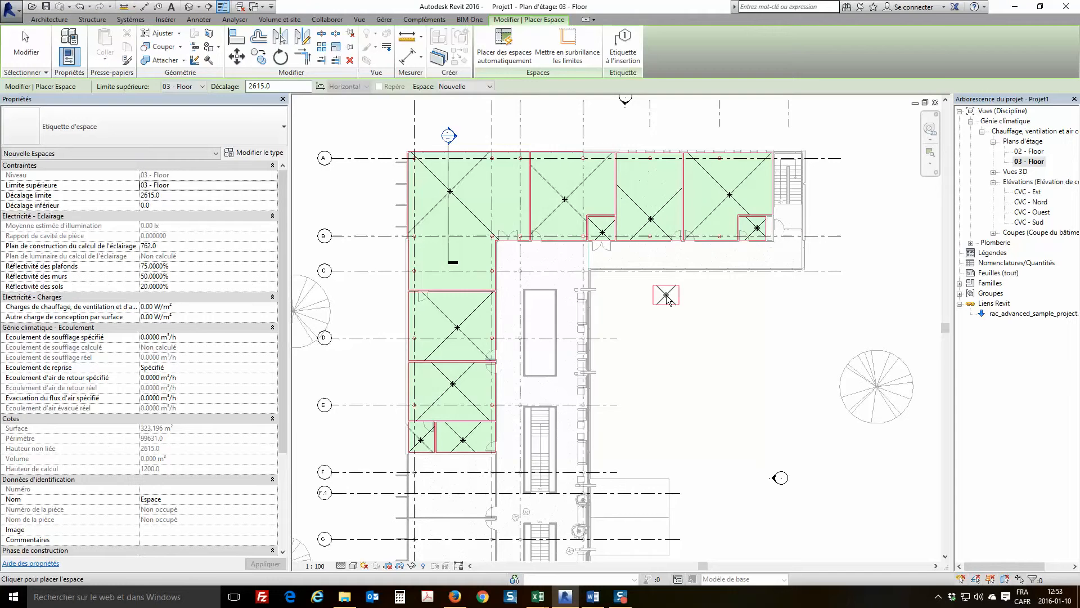
pyautogui.press('Escape')
pyautogui.press('Escape')
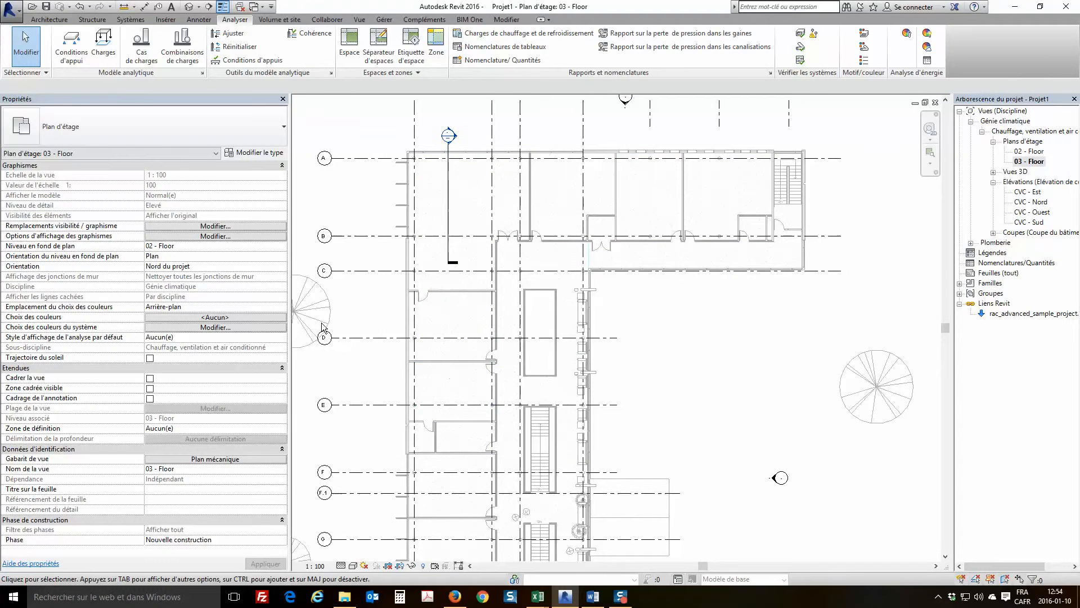
pyautogui.press('v')
pyautogui.press('g')
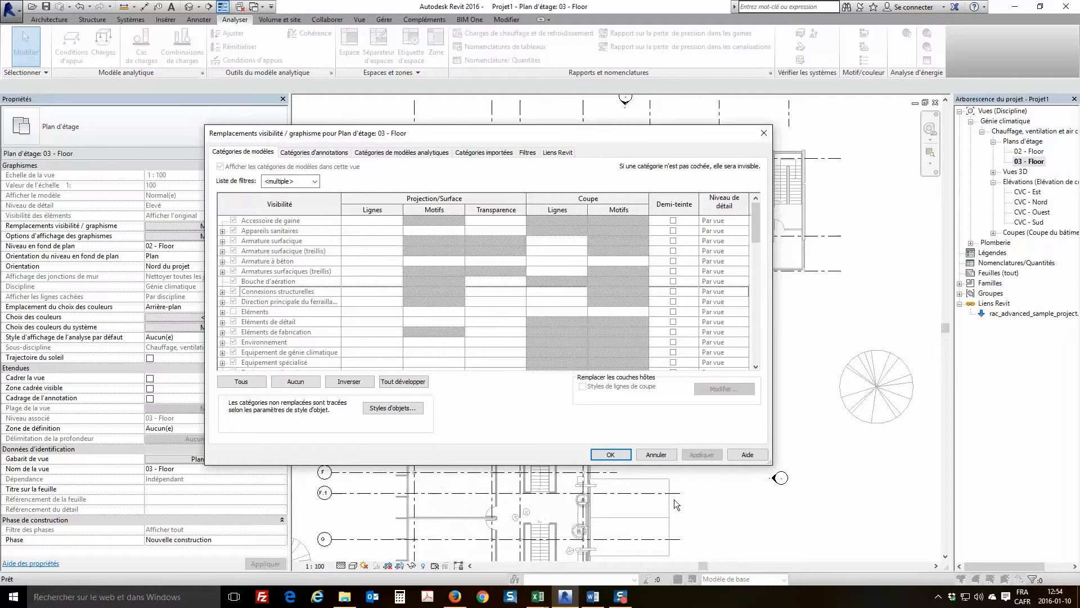
pyautogui.click(616, 456)
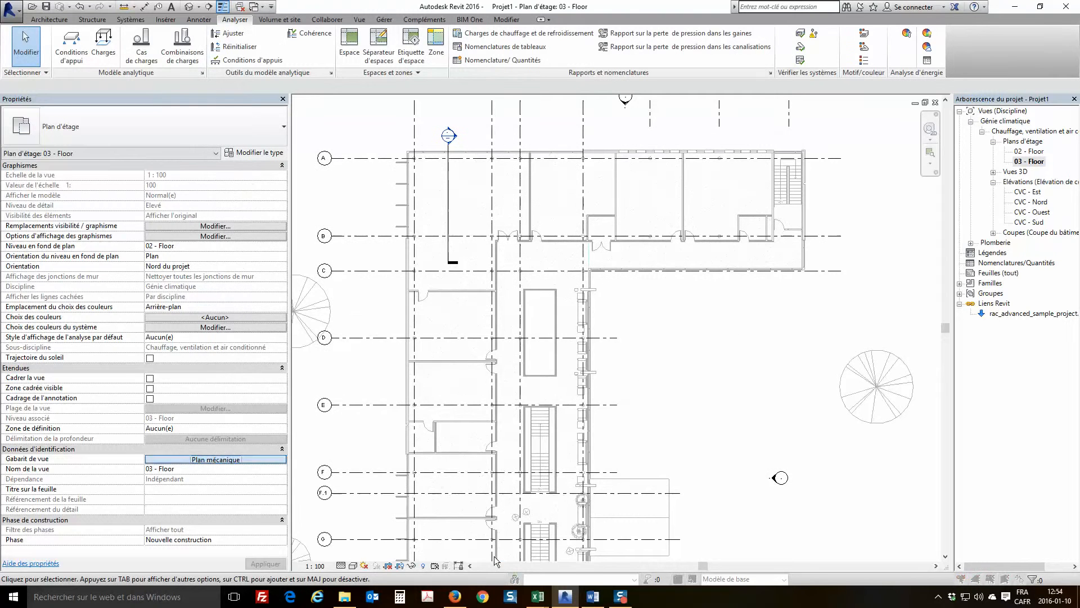
# Set the view template of the 03 - Floor plan to <Aucun>
pyautogui.click(215, 459)
pyautogui.click(264, 412)
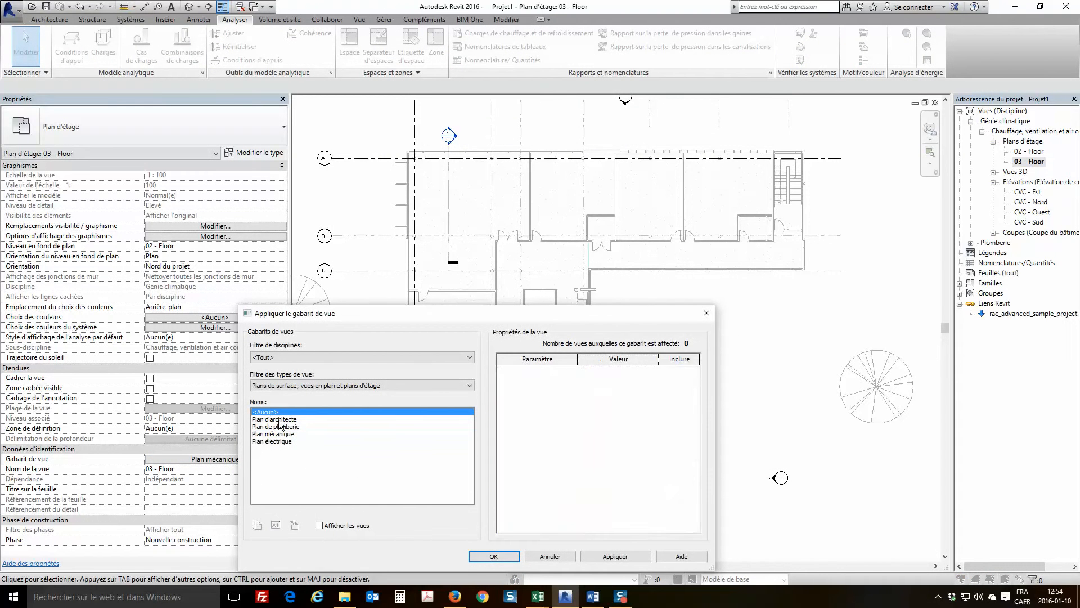
pyautogui.click(504, 557)
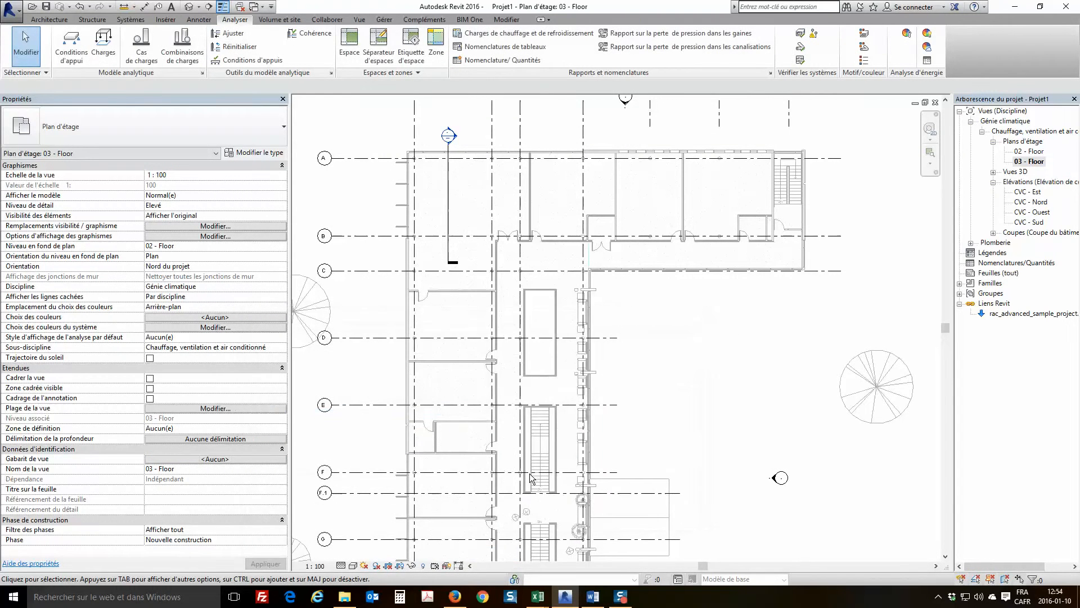
# Enable the Intérieur and Référence subcategories of Espaces in the visibility overrides of the 03 - Floor view
pyautogui.press('v')
pyautogui.press('v')
pyautogui.scroll(-3, 234, 344)
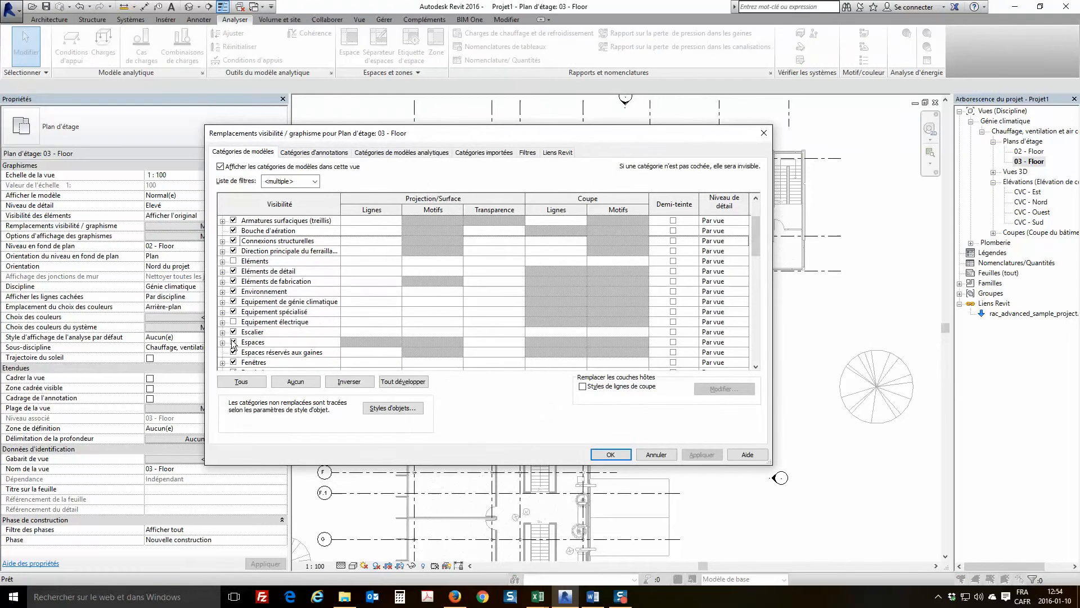
pyautogui.click(223, 342)
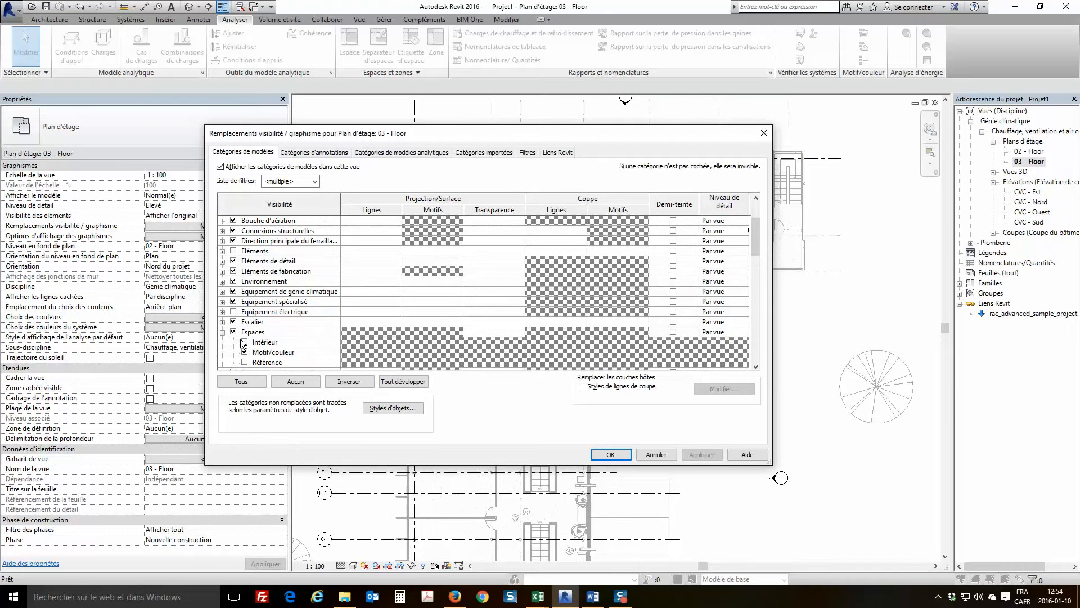
pyautogui.click(245, 342)
pyautogui.click(245, 361)
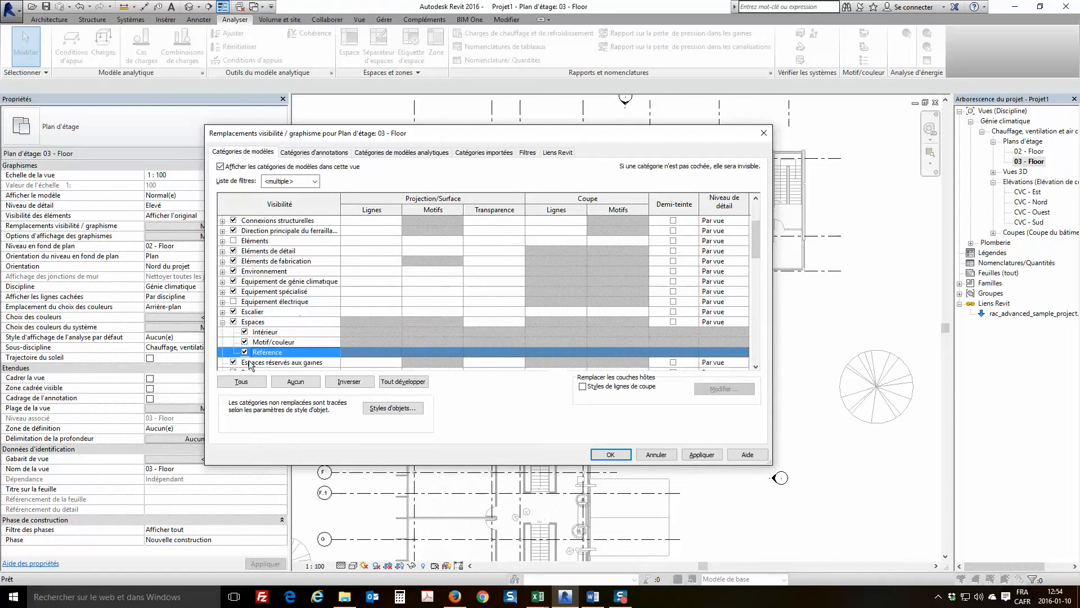
pyautogui.click(610, 454)
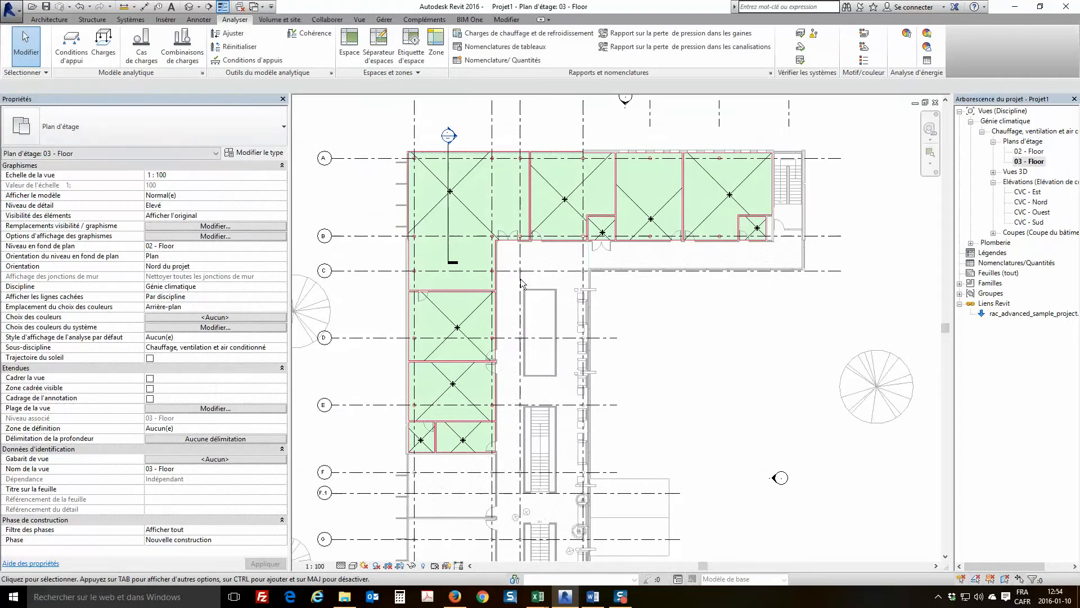
# Tag all untagged spaces in the 03 - Floor view with Etiquette d'espace, without leaders
pyautogui.click(474, 217)
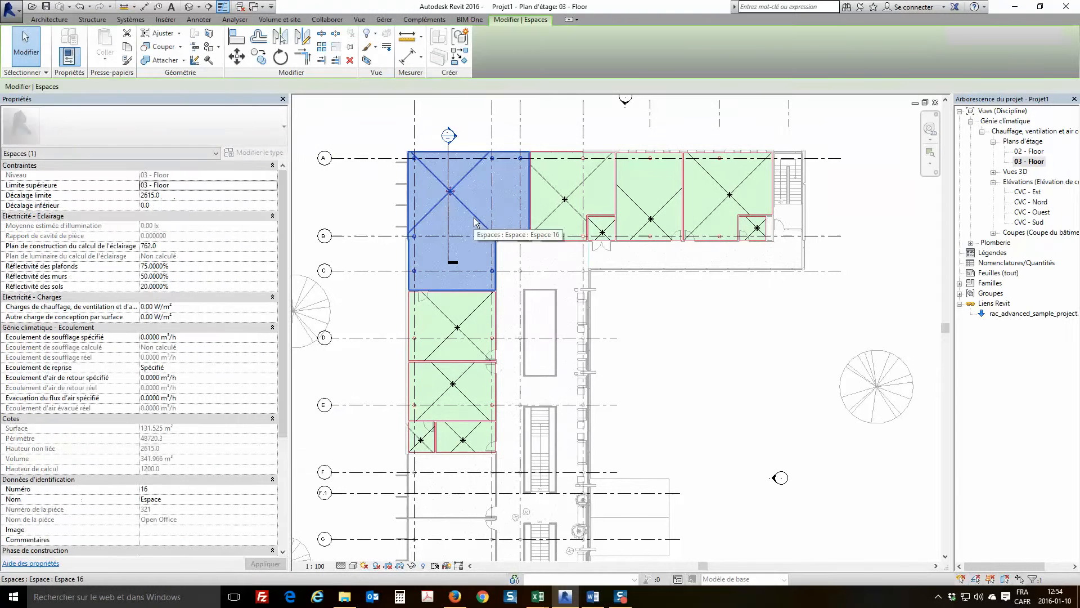
pyautogui.click(462, 124)
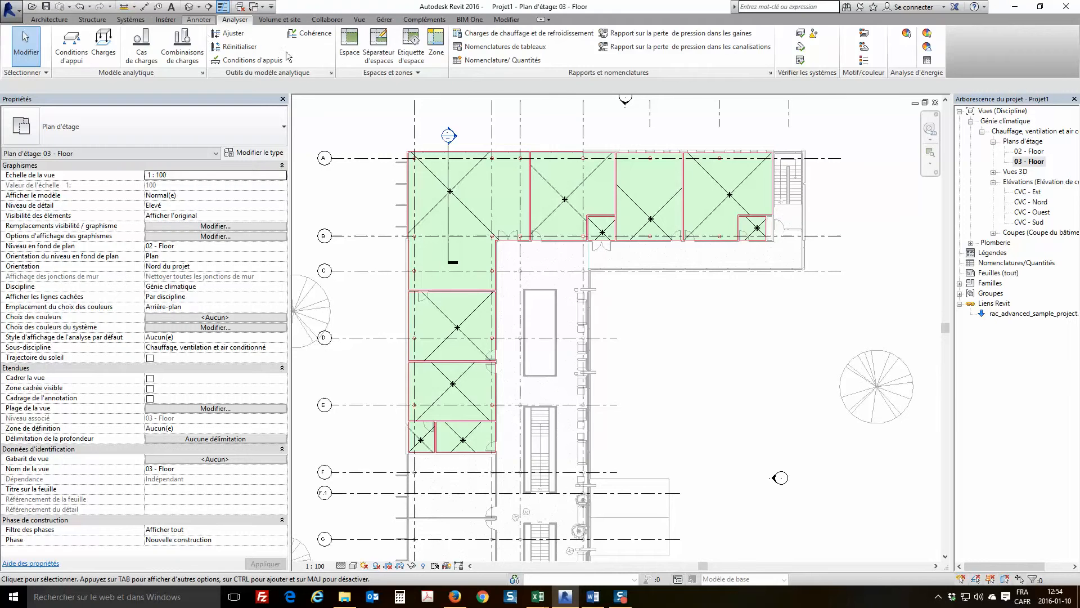
pyautogui.click(196, 20)
pyautogui.click(569, 56)
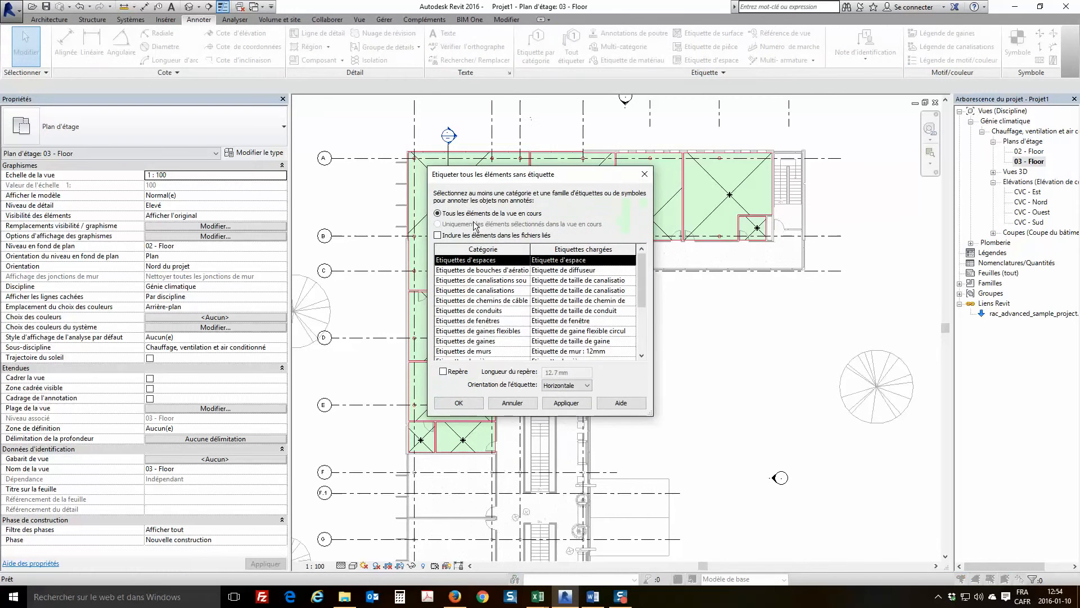
pyautogui.click(464, 403)
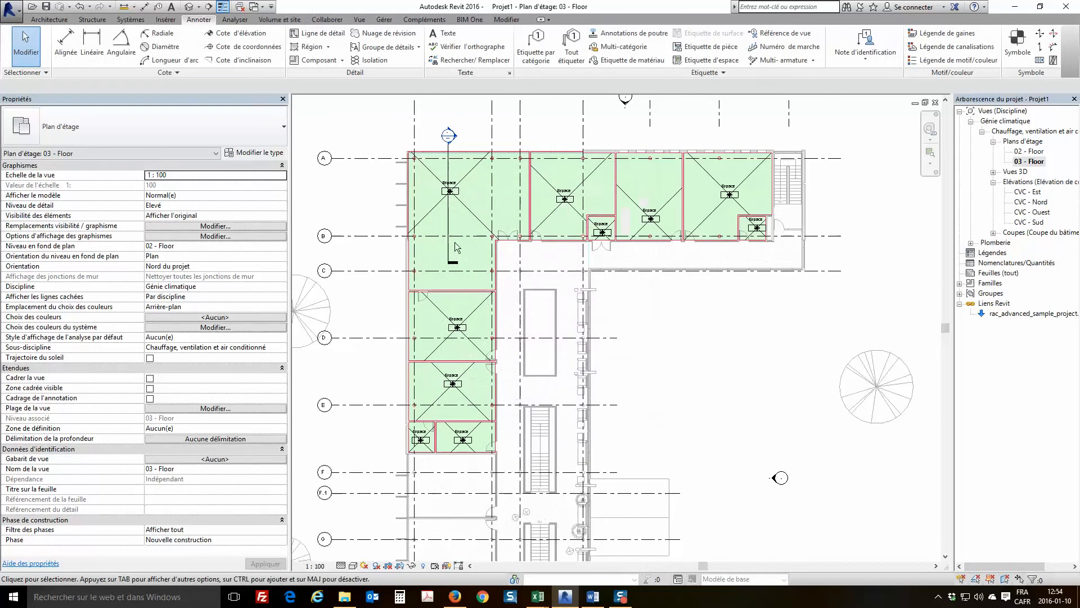
# Examine the tags on the north wing spaces and compare the northwest space's name and number with its linked room data
pyautogui.scroll(4, 456, 225)
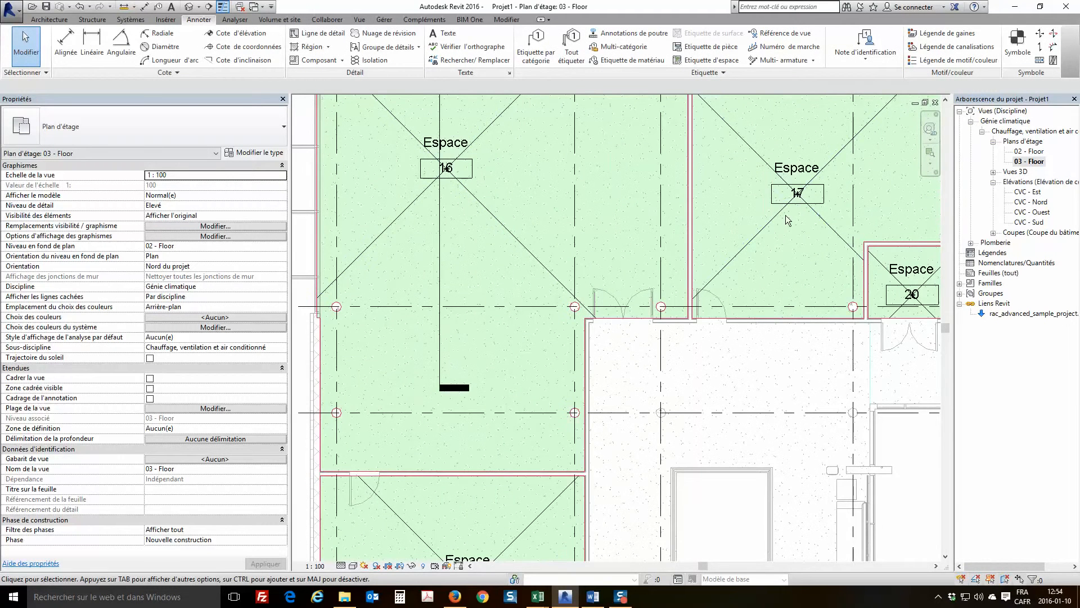
pyautogui.scroll(1, 788, 219)
pyautogui.moveTo(791, 221); pyautogui.dragTo(531, 167, button='middle')
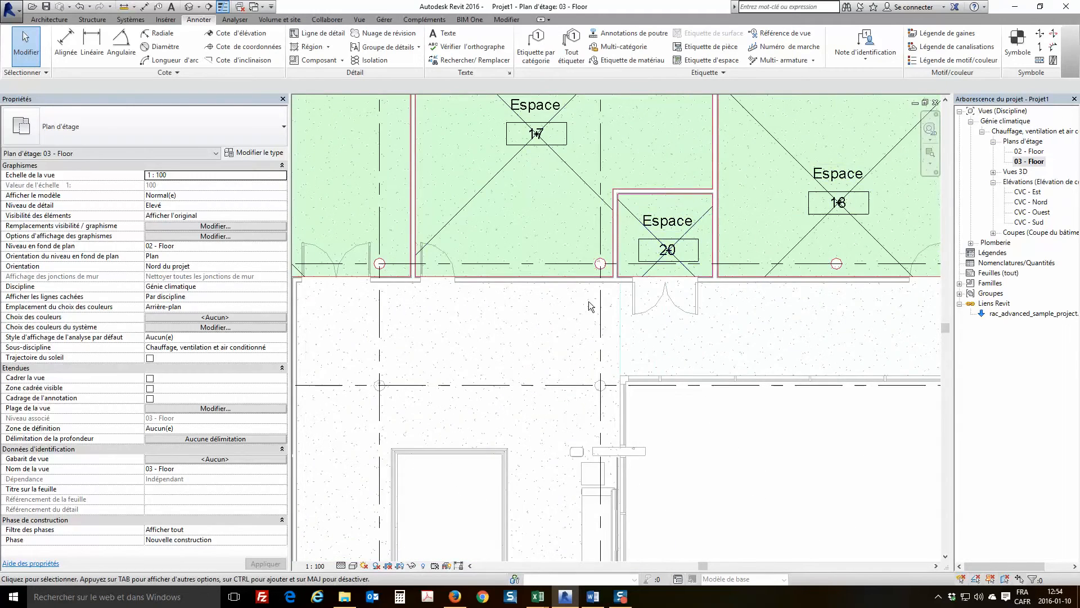
pyautogui.scroll(-2, 590, 306)
pyautogui.scroll(1, 390, 339)
pyautogui.moveTo(391, 340); pyautogui.dragTo(647, 426, button='middle')
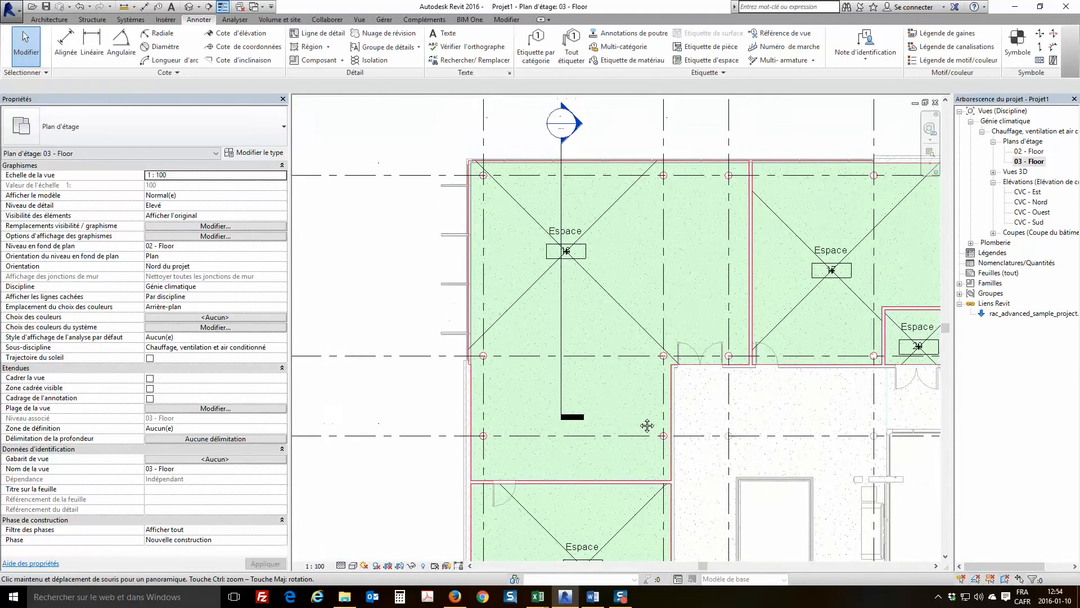
pyautogui.scroll(-1, 602, 398)
pyautogui.scroll(4, 570, 268)
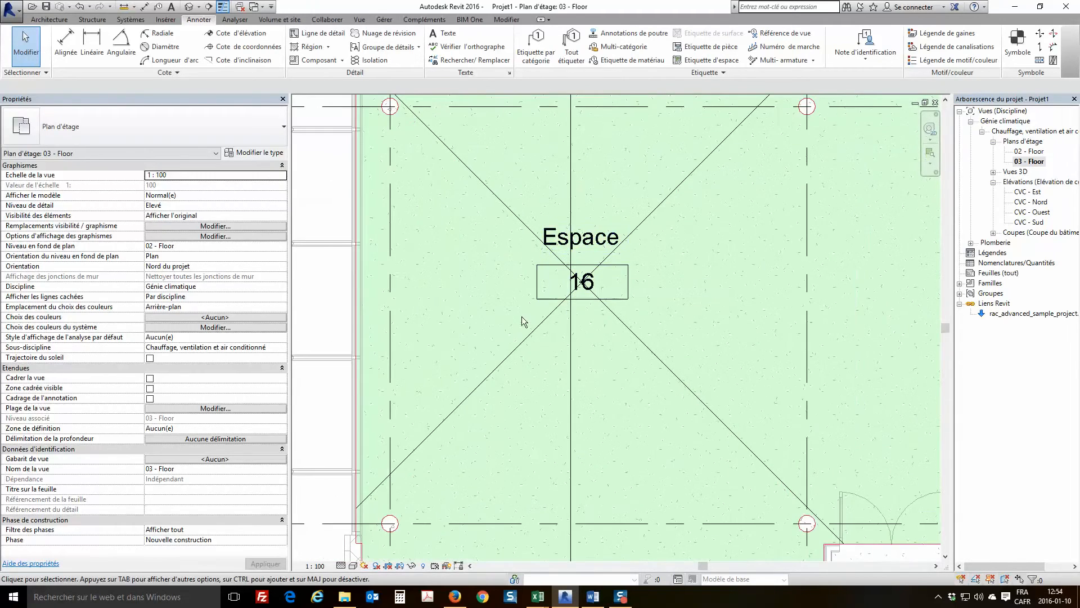
pyautogui.click(536, 328)
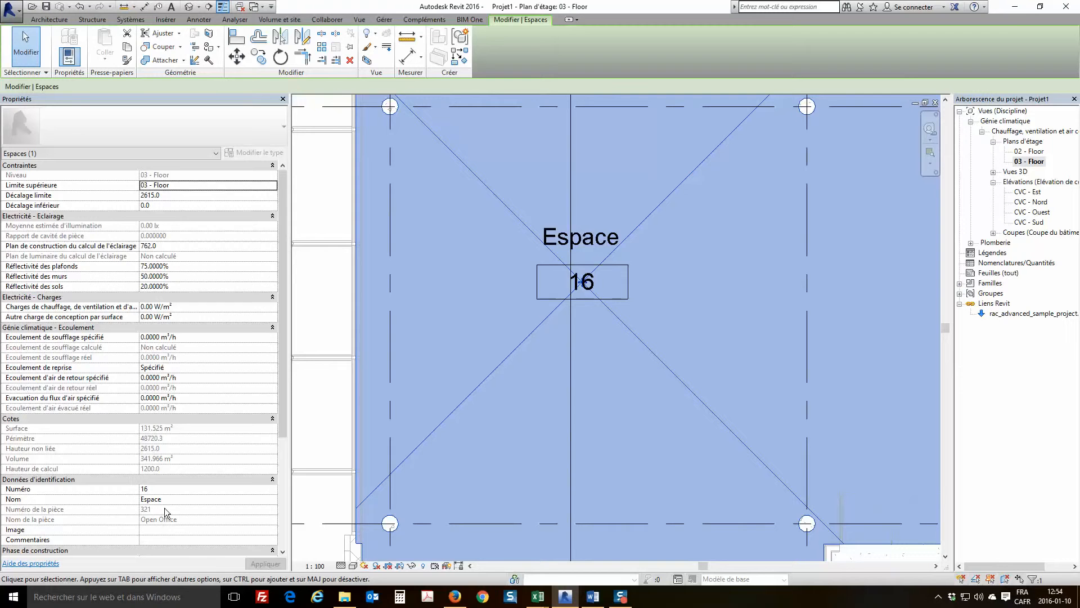
pyautogui.scroll(-3, 242, 482)
pyautogui.click(643, 397)
# Set the Nom of the west wing space at grid D to mEDIA REVIEW and its Numéro to 320
pyautogui.scroll(-4, 642, 398)
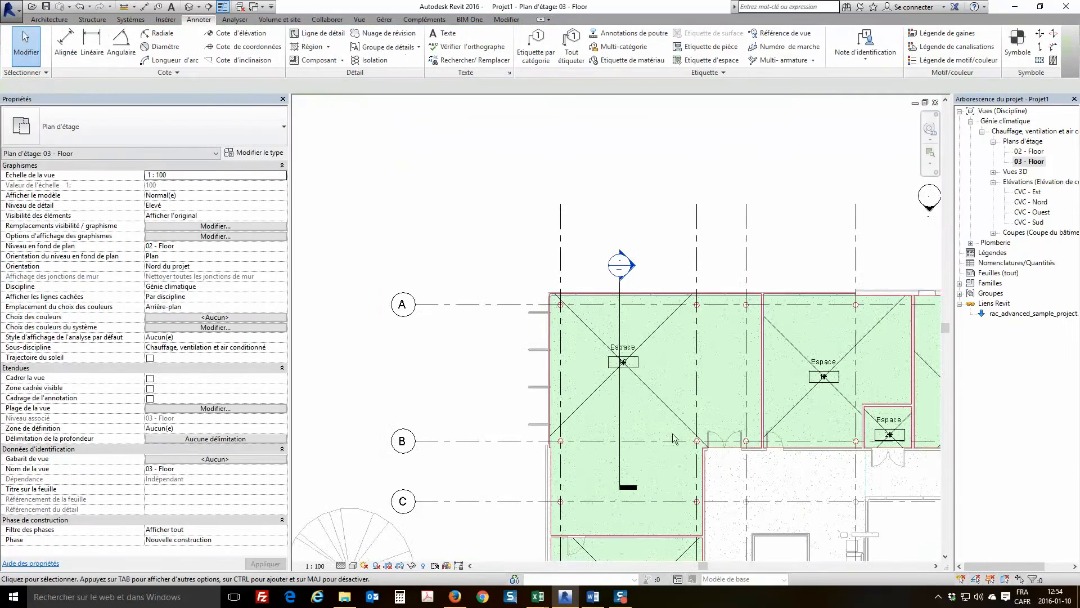
pyautogui.scroll(1, 674, 430)
pyautogui.moveTo(674, 430); pyautogui.dragTo(598, 222, button='middle')
pyautogui.click(582, 397)
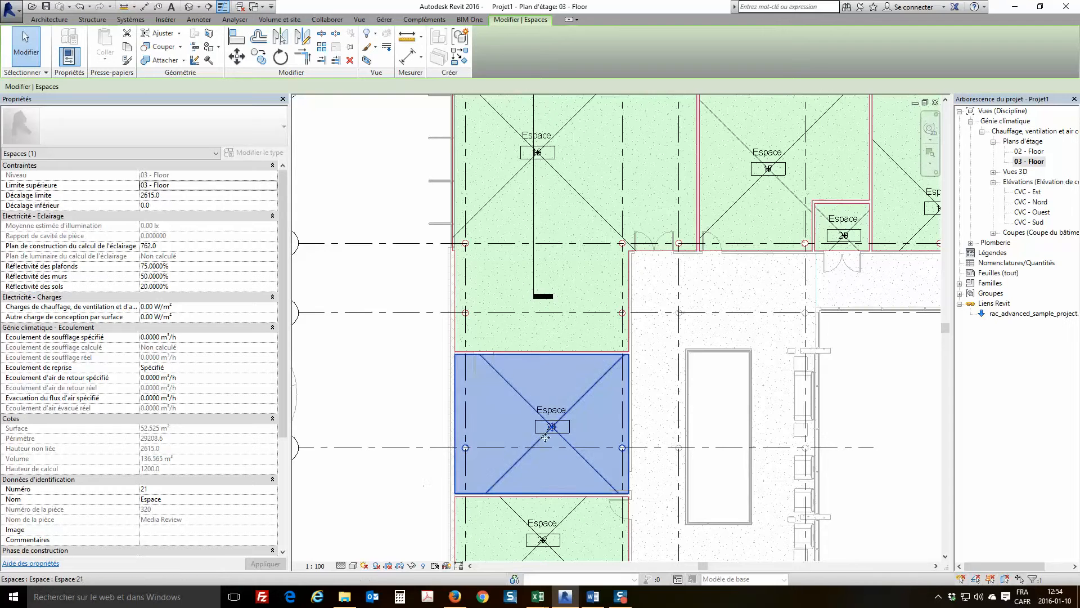
pyautogui.click(190, 499)
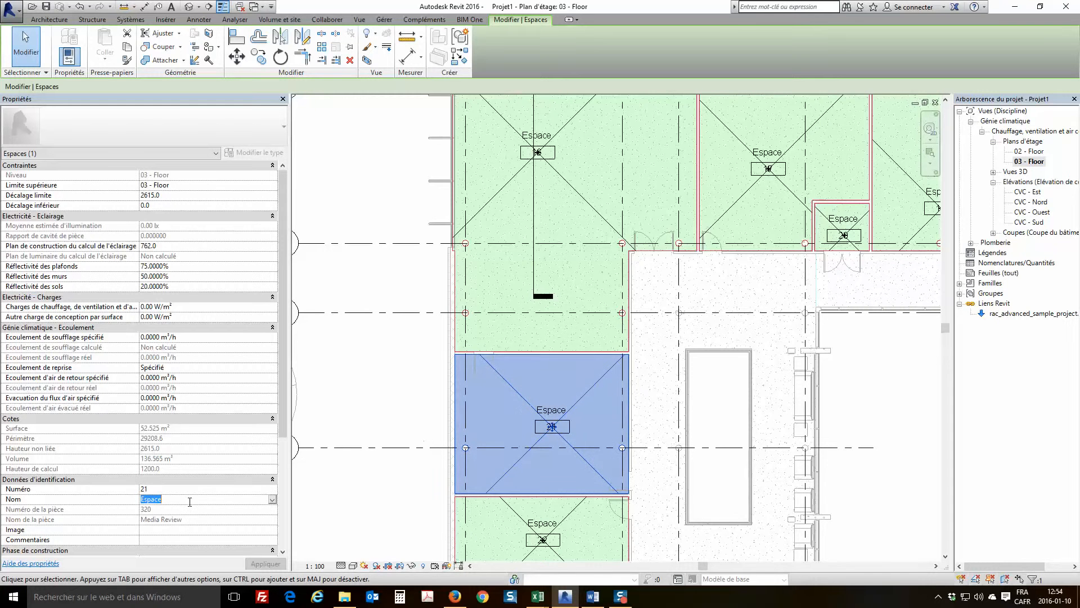
pyautogui.write('mEDIA REVIEW')
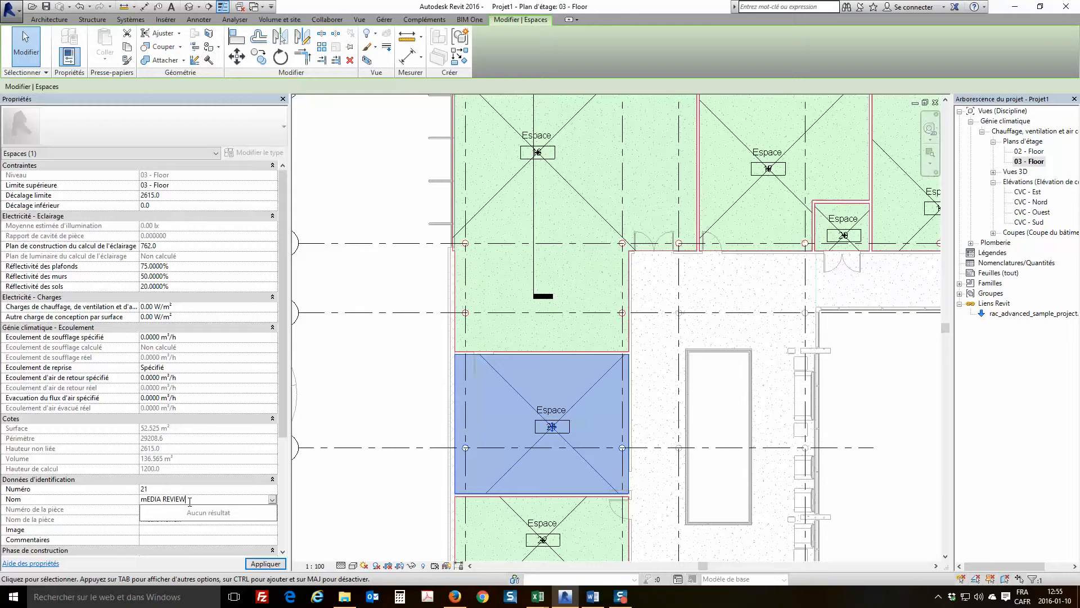
pyautogui.click(158, 489)
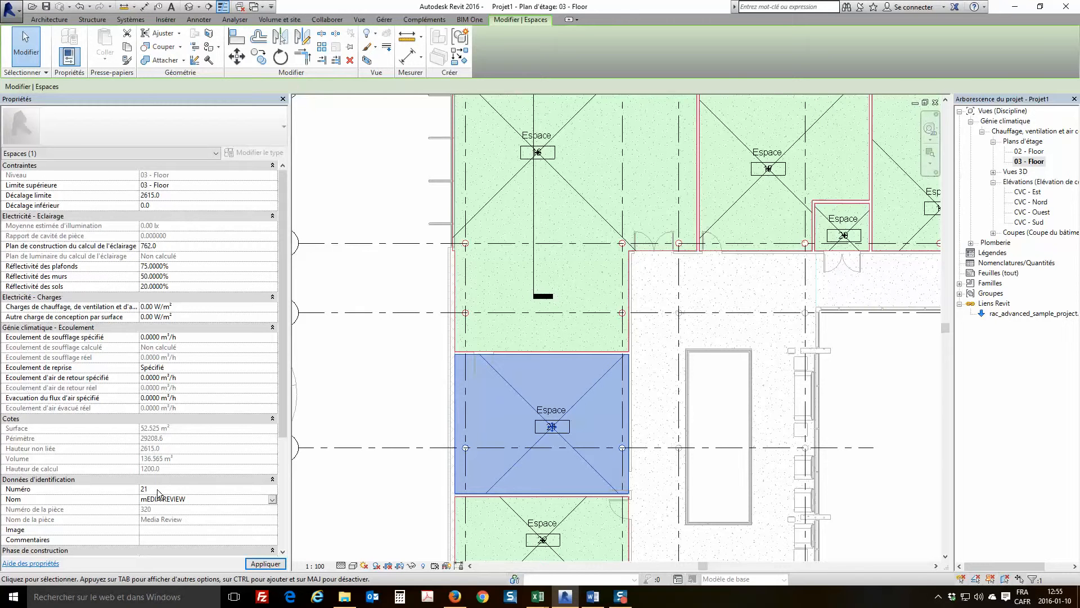
pyautogui.click(158, 489)
pyautogui.write('320')
pyautogui.press('Return')
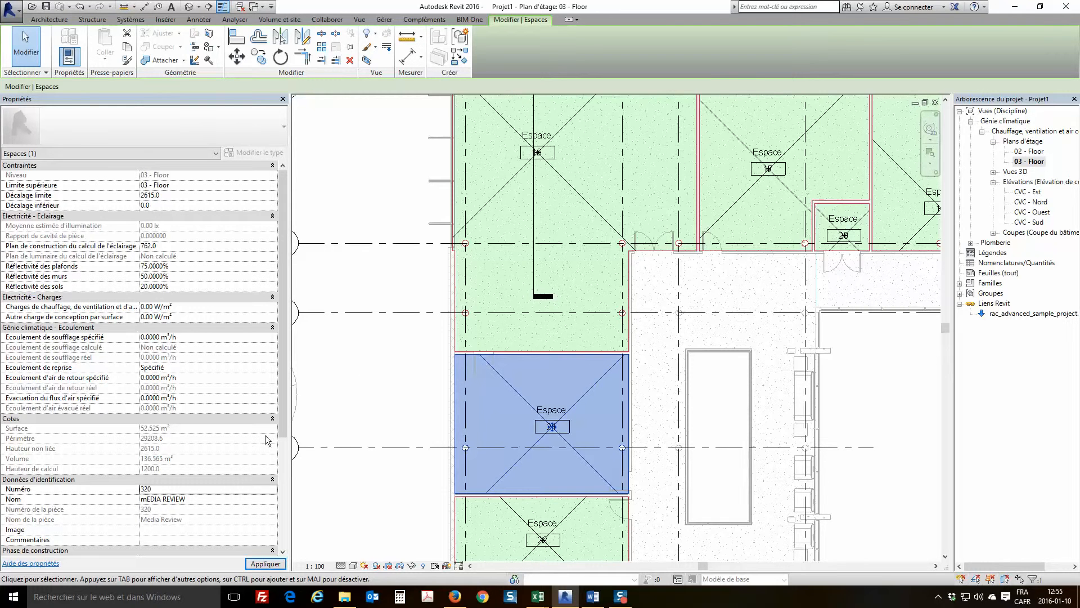
# Switch to Dynamo, open the recent script Insert Space ID from linked Rooms_1.0, run it and close Dynamo
pyautogui.click(423, 20)
pyautogui.click(366, 53)
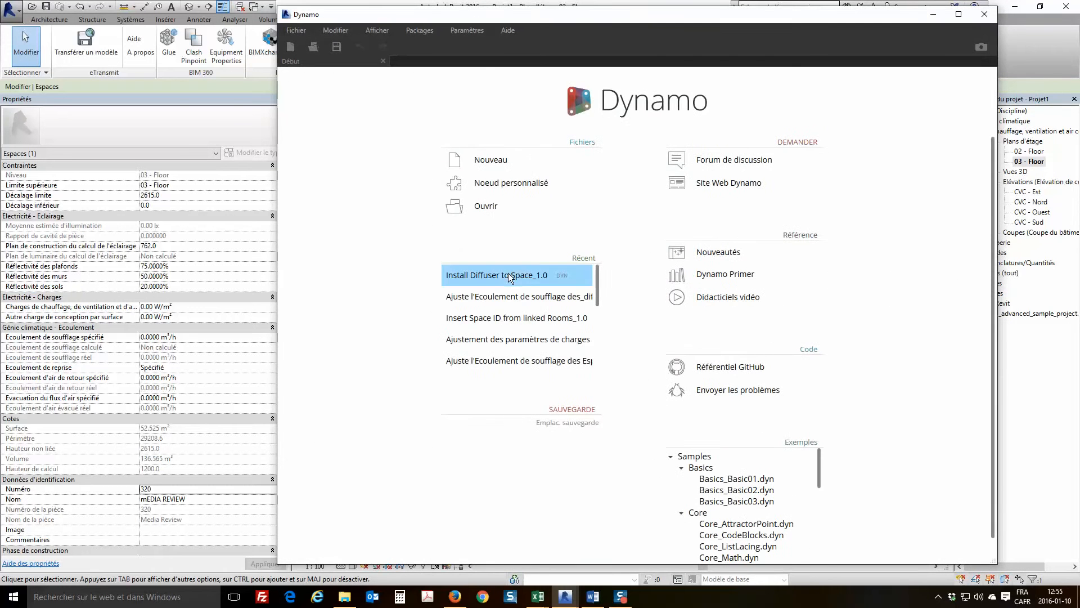
pyautogui.click(490, 318)
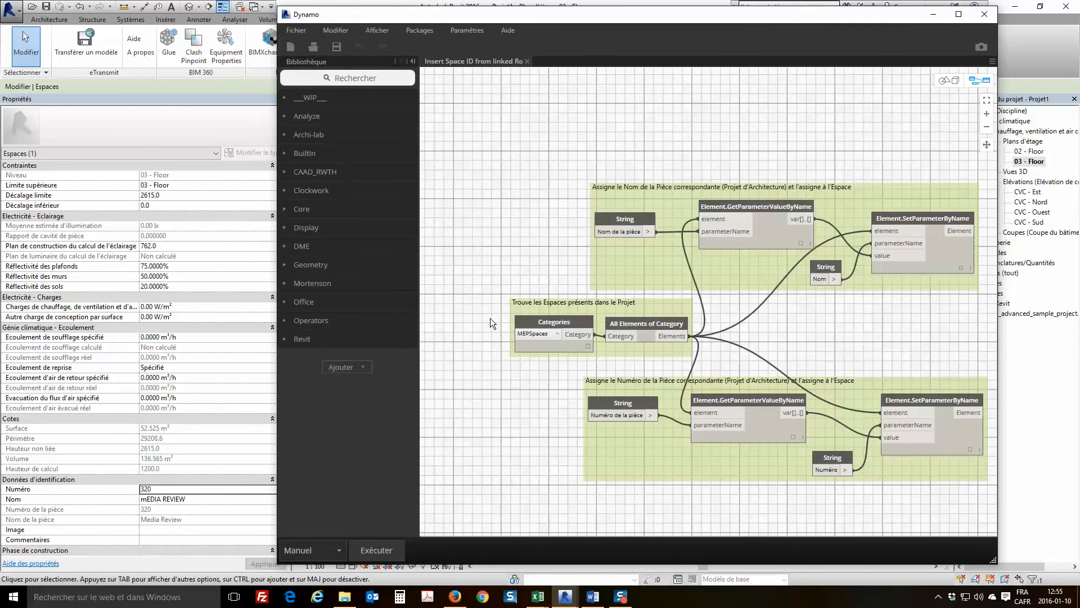
pyautogui.moveTo(605, 311); pyautogui.dragTo(549, 265, button='middle')
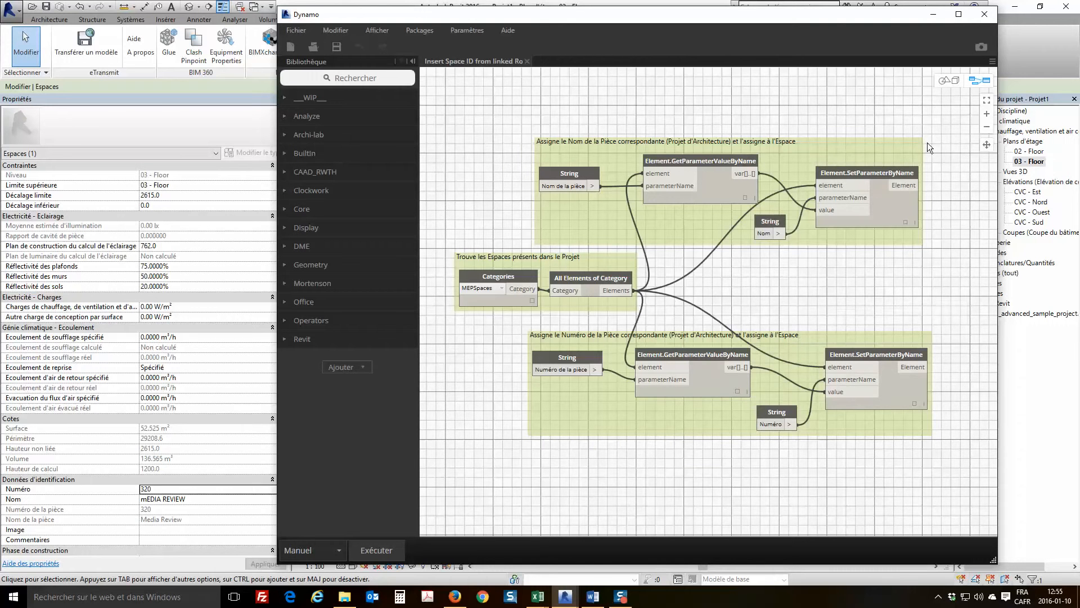
pyautogui.click(381, 557)
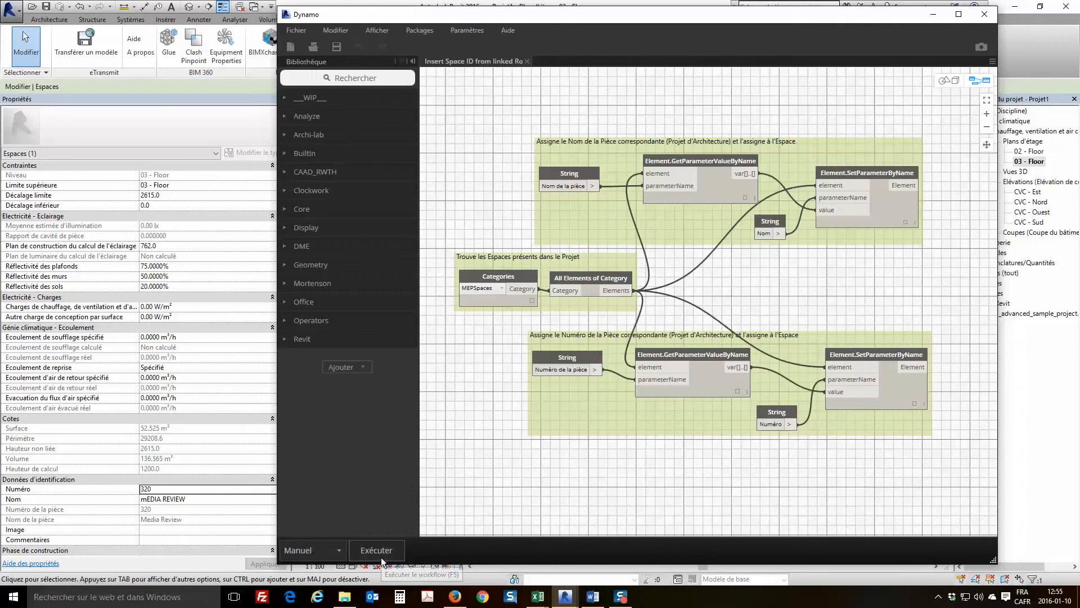
pyautogui.click(983, 16)
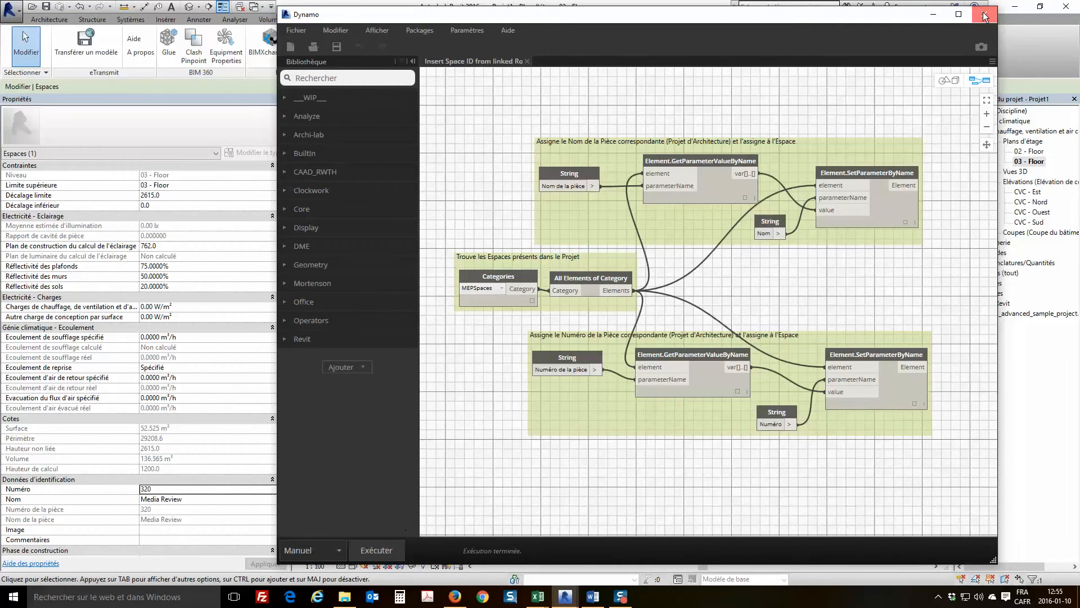
# Check the west wing space tags and the Electrical space's name and number against its linked room data
pyautogui.click(688, 326)
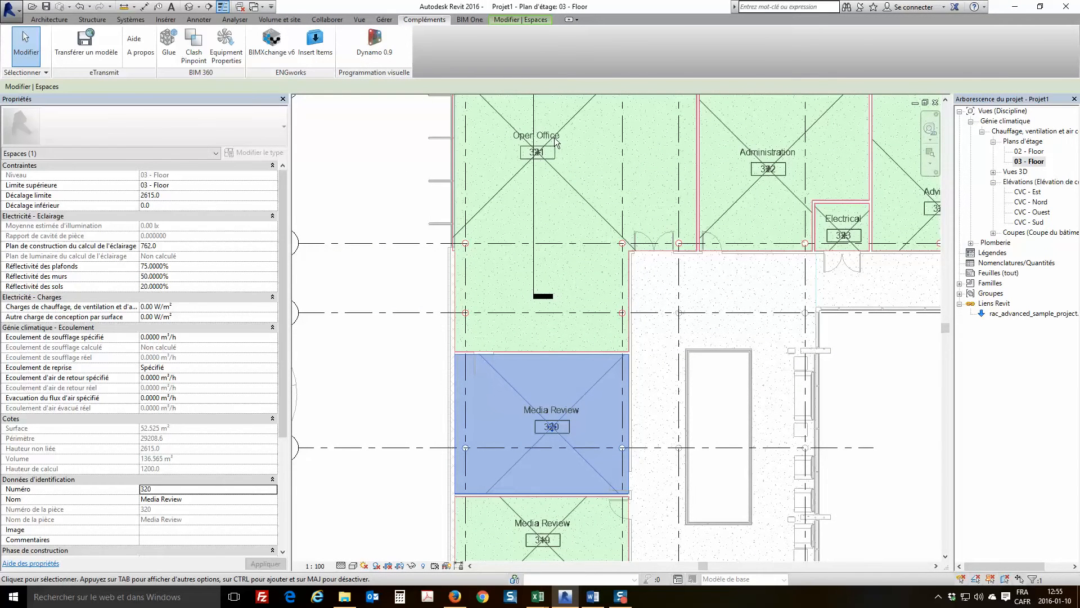
pyautogui.moveTo(505, 421); pyautogui.dragTo(567, 191, button='middle')
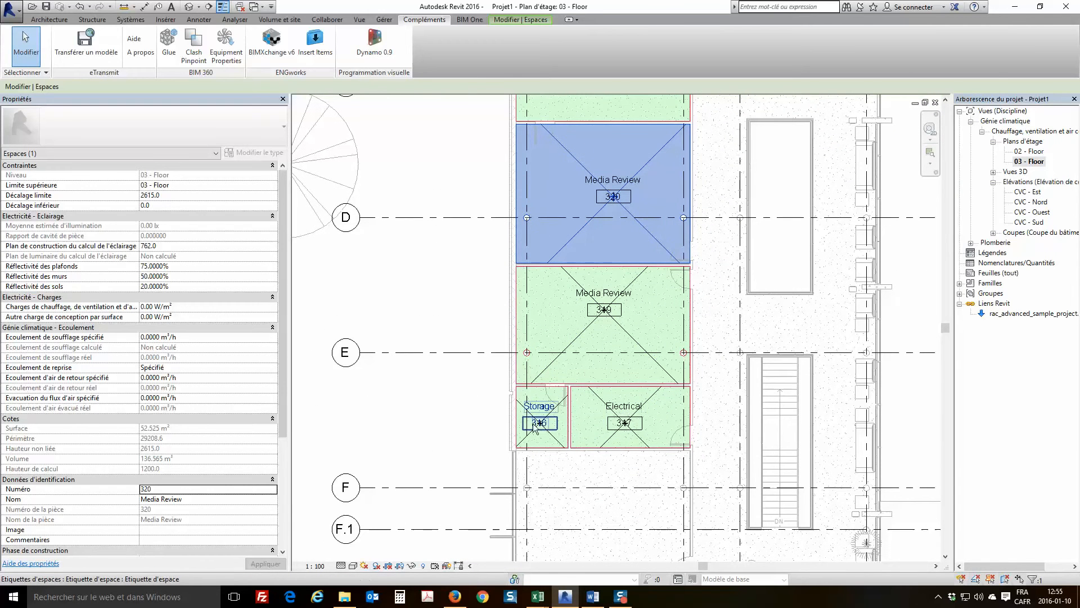
pyautogui.click(599, 398)
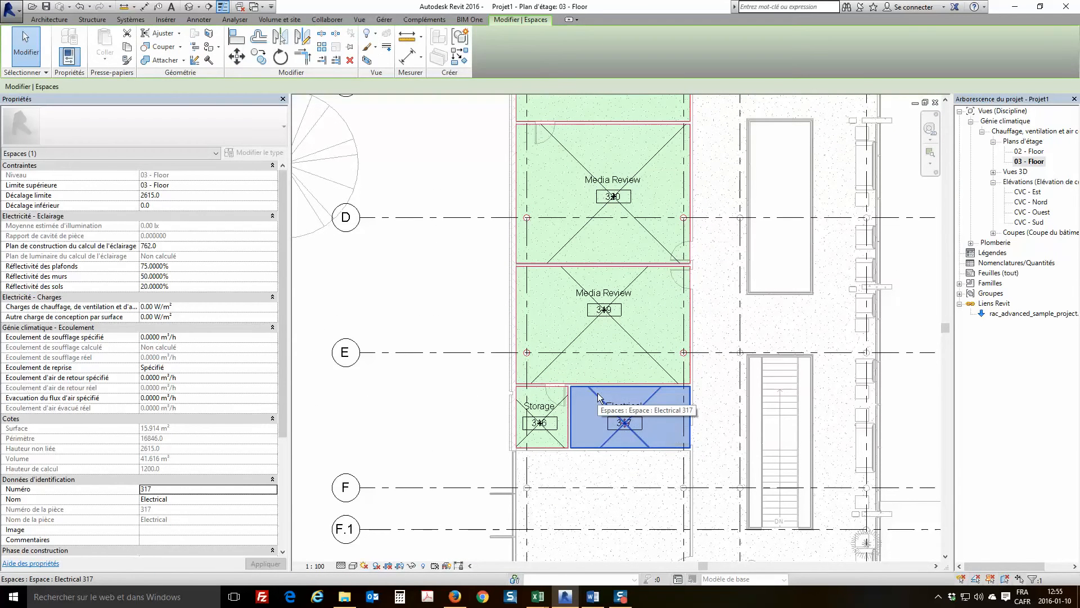